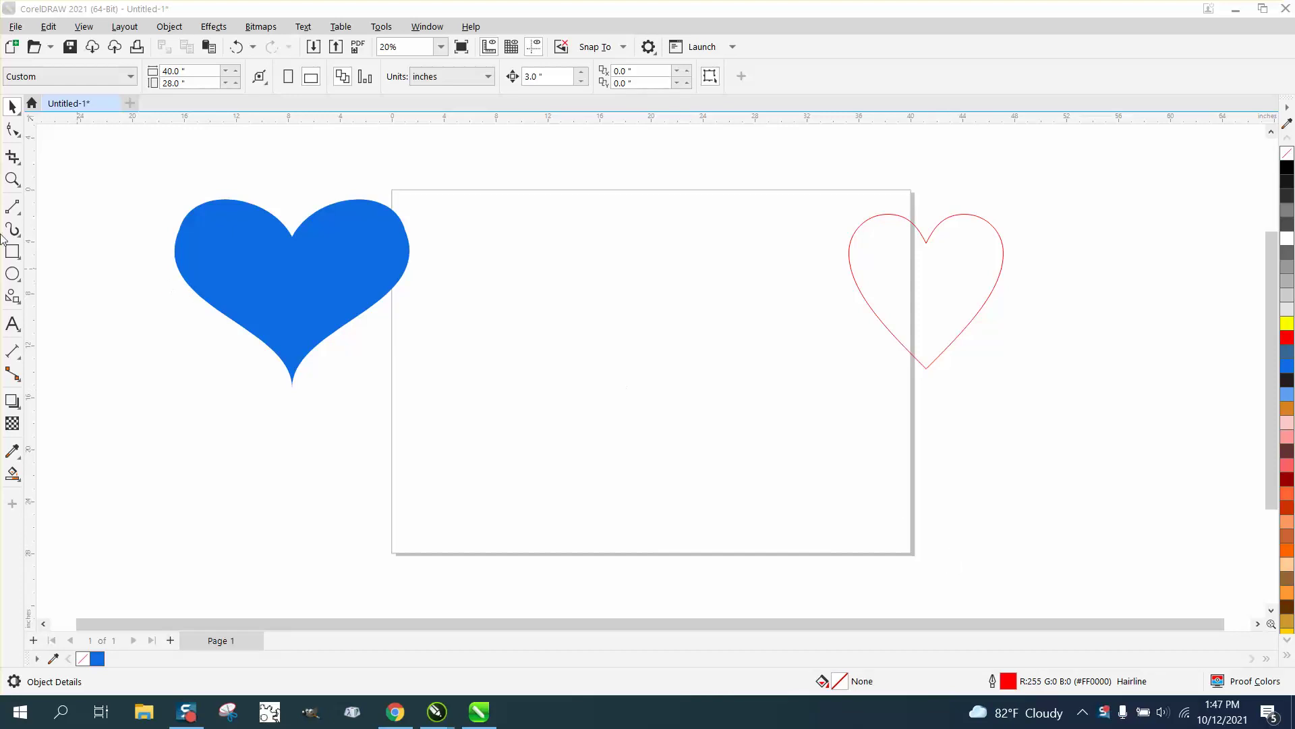
Zoom in on the reference hearts, then draw and delete a trial basic-shape heart.
{"action": "left_click", "coordinate": [13, 182]}
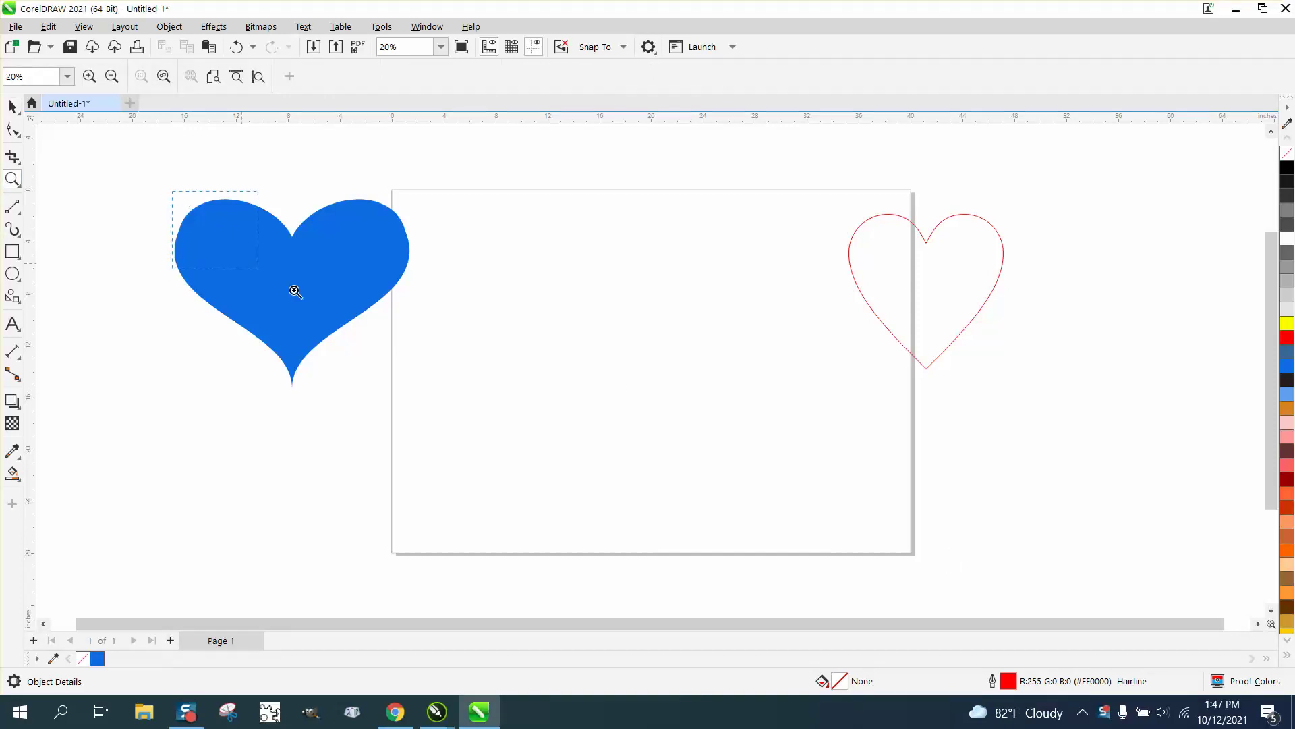
{"action": "left_click_drag", "start_coordinate": [174, 194], "coordinate": [430, 353]}
{"action": "scroll", "coordinate": [350, 298], "scroll_direction": "down", "scroll_amount": 1}
{"action": "scroll", "coordinate": [352, 298], "scroll_direction": "down", "scroll_amount": 2}
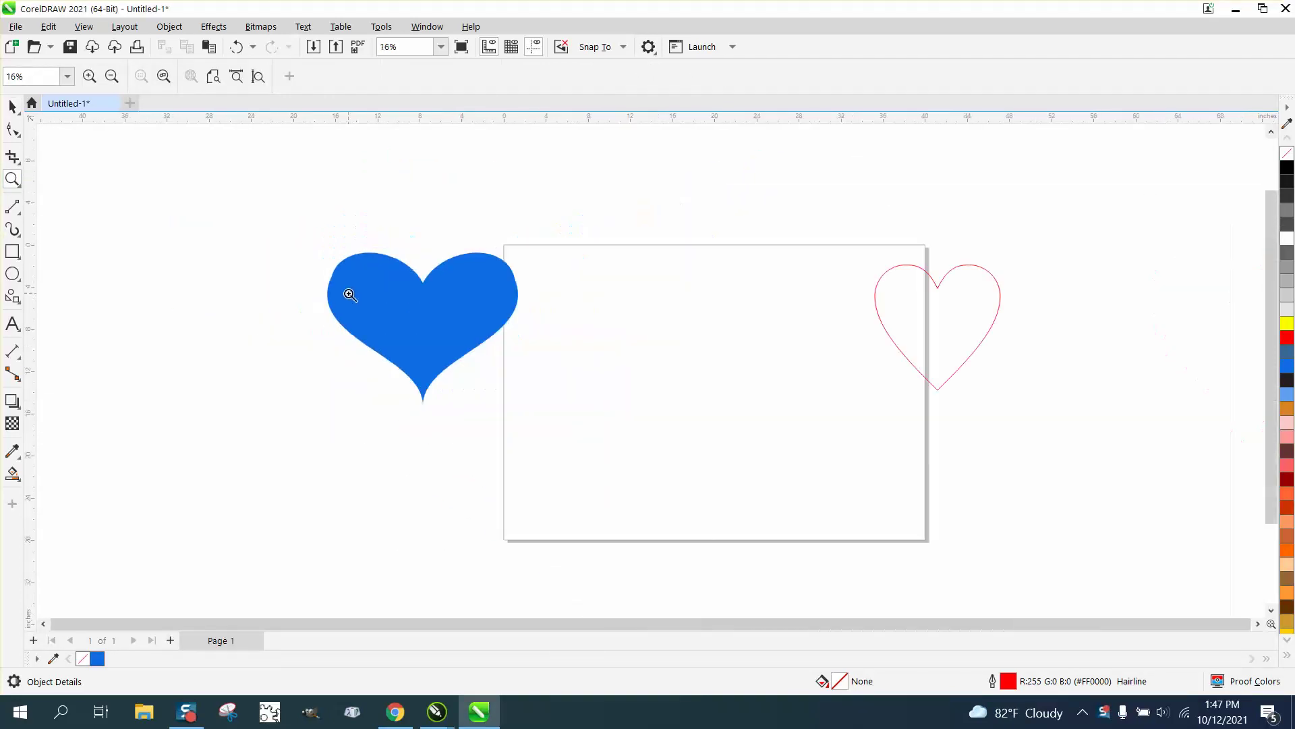
{"action": "left_click_drag", "start_coordinate": [865, 251], "coordinate": [1000, 375]}
{"action": "scroll", "coordinate": [529, 291], "scroll_direction": "down", "scroll_amount": 1}
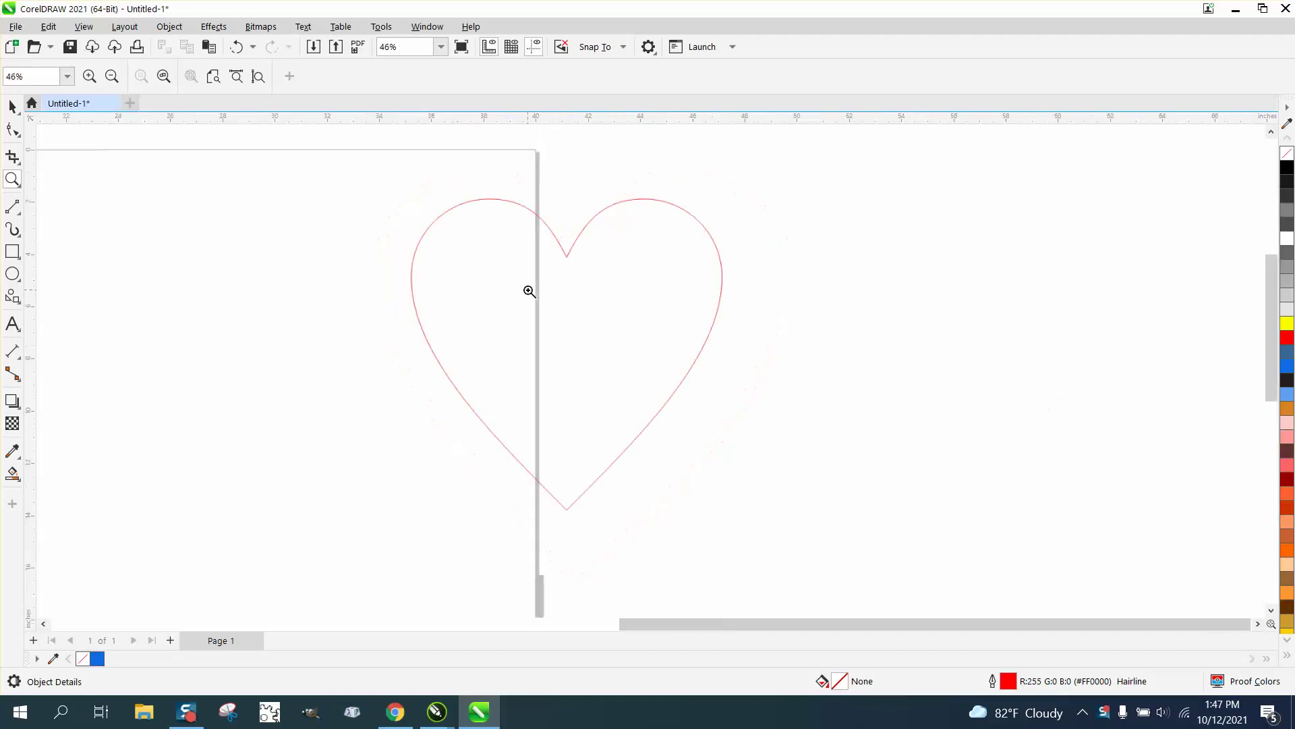
{"action": "scroll", "coordinate": [570, 287], "scroll_direction": "down", "scroll_amount": 1}
{"action": "scroll", "coordinate": [595, 297], "scroll_direction": "down", "scroll_amount": 2}
{"action": "scroll", "coordinate": [595, 297], "scroll_direction": "down", "scroll_amount": 1}
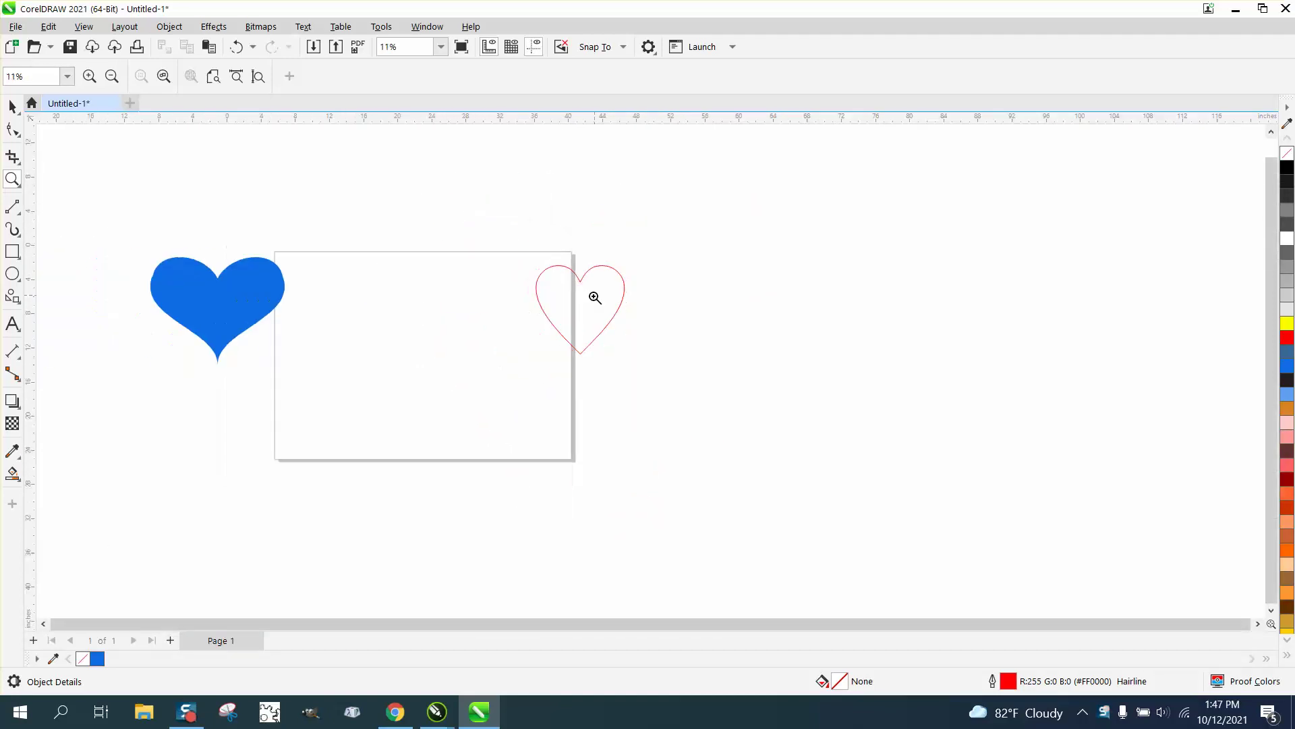
{"action": "left_click", "coordinate": [14, 296]}
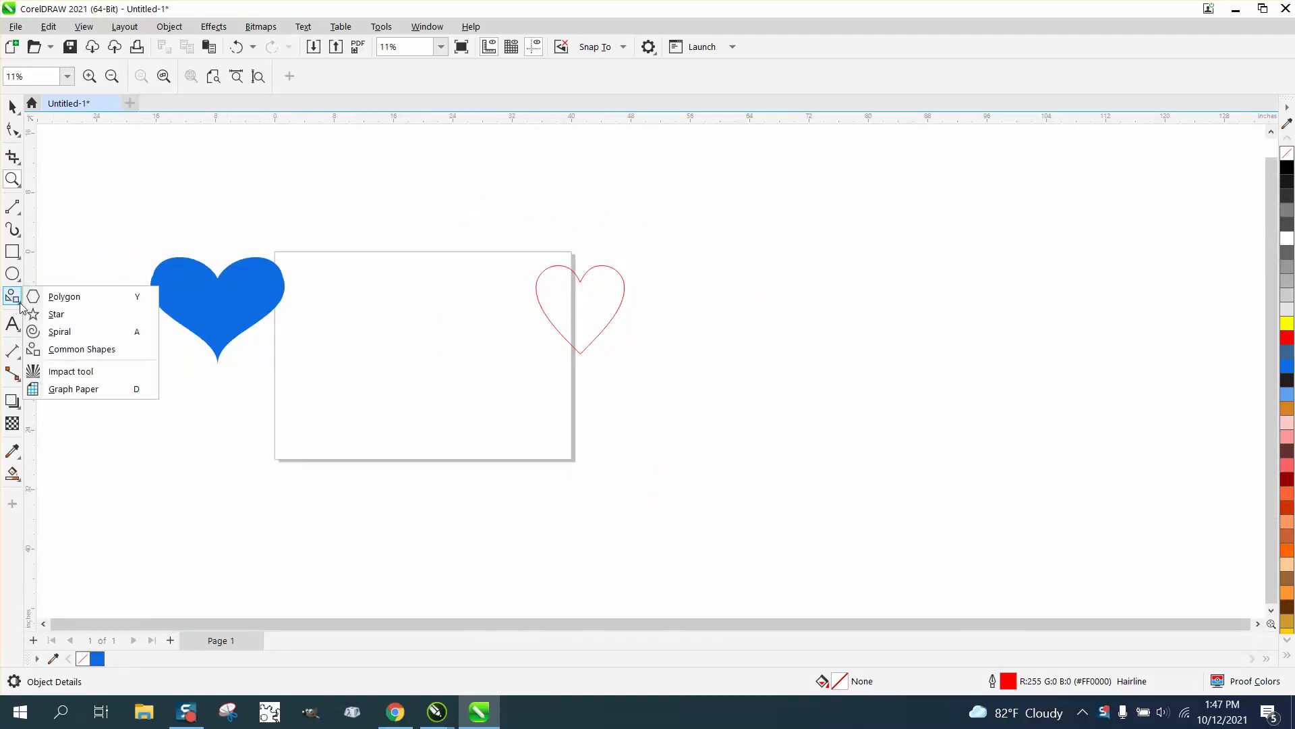
{"action": "left_click", "coordinate": [83, 349]}
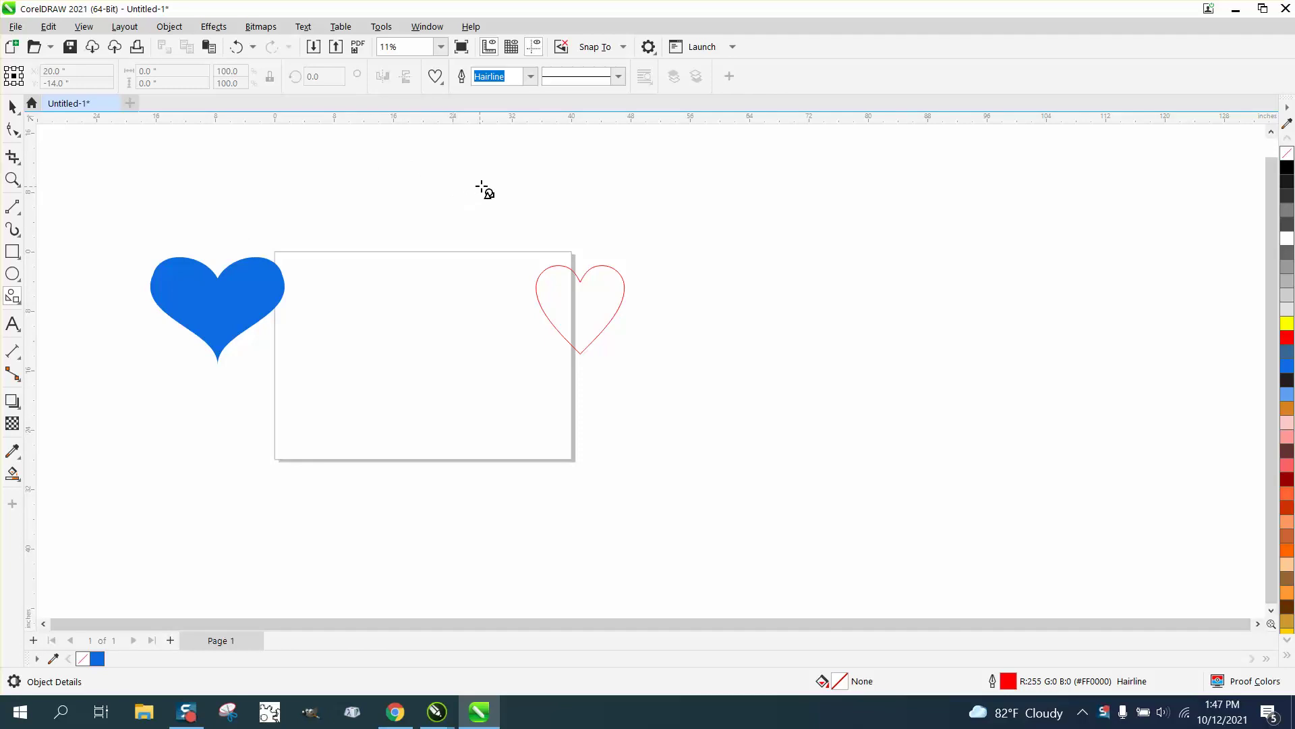
{"action": "mouse_move", "coordinate": [486, 180]}
{"action": "left_mouse_down"}
{"action": "mouse_move", "coordinate": [419, 234]}
{"action": "mouse_move", "coordinate": [432, 252]}
{"action": "mouse_move", "coordinate": [394, 237]}
{"action": "mouse_move", "coordinate": [410, 233]}
{"action": "mouse_move", "coordinate": [382, 269]}
{"action": "left_mouse_up"}
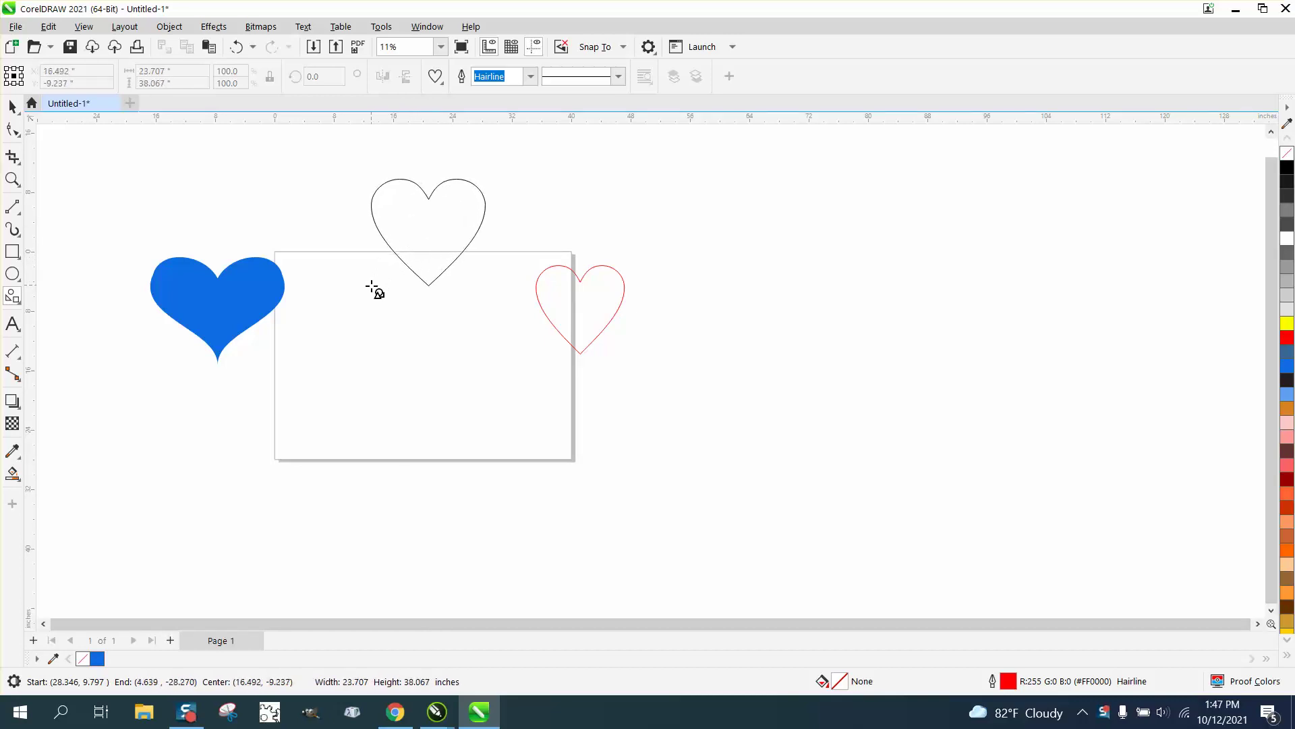
{"action": "left_click_drag", "start_coordinate": [381, 269], "coordinate": [384, 279]}
{"action": "key", "text": "Delete"}
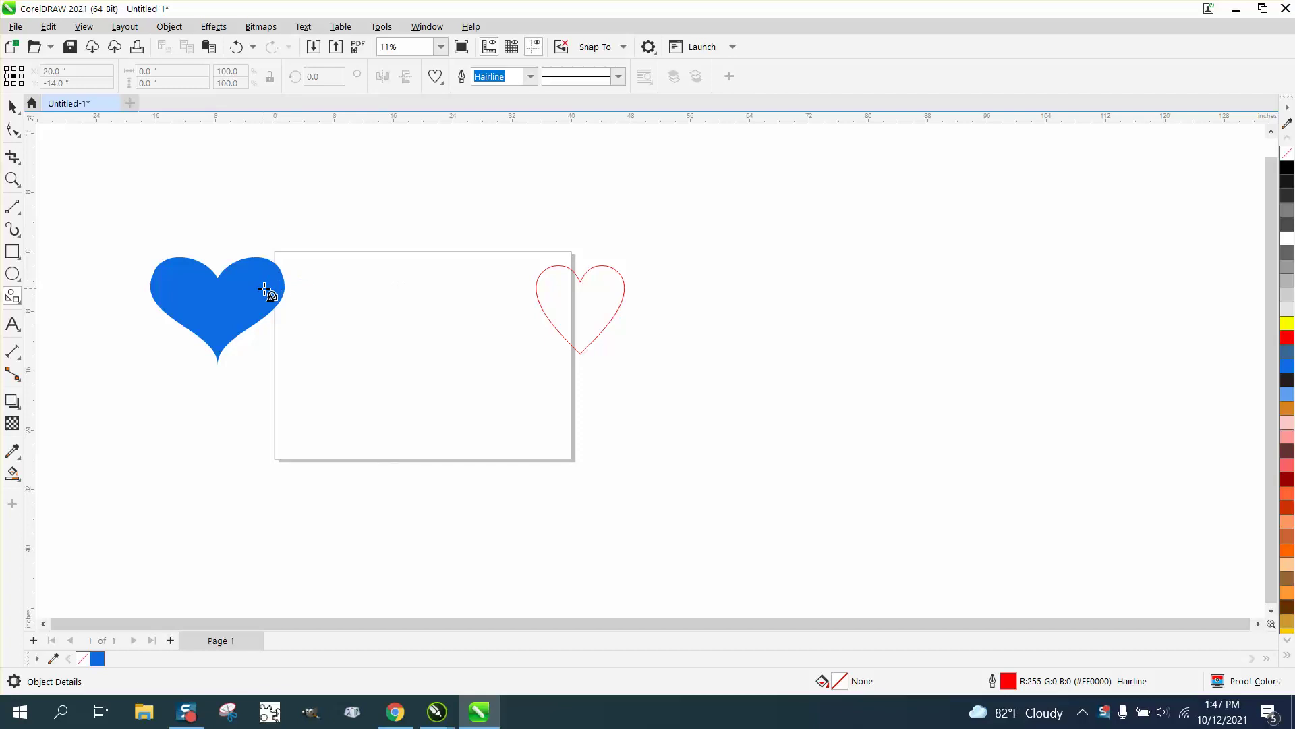
Draw a vertical centre line, then two connected 2-point segments angling out from it.
{"action": "left_click", "coordinate": [14, 207]}
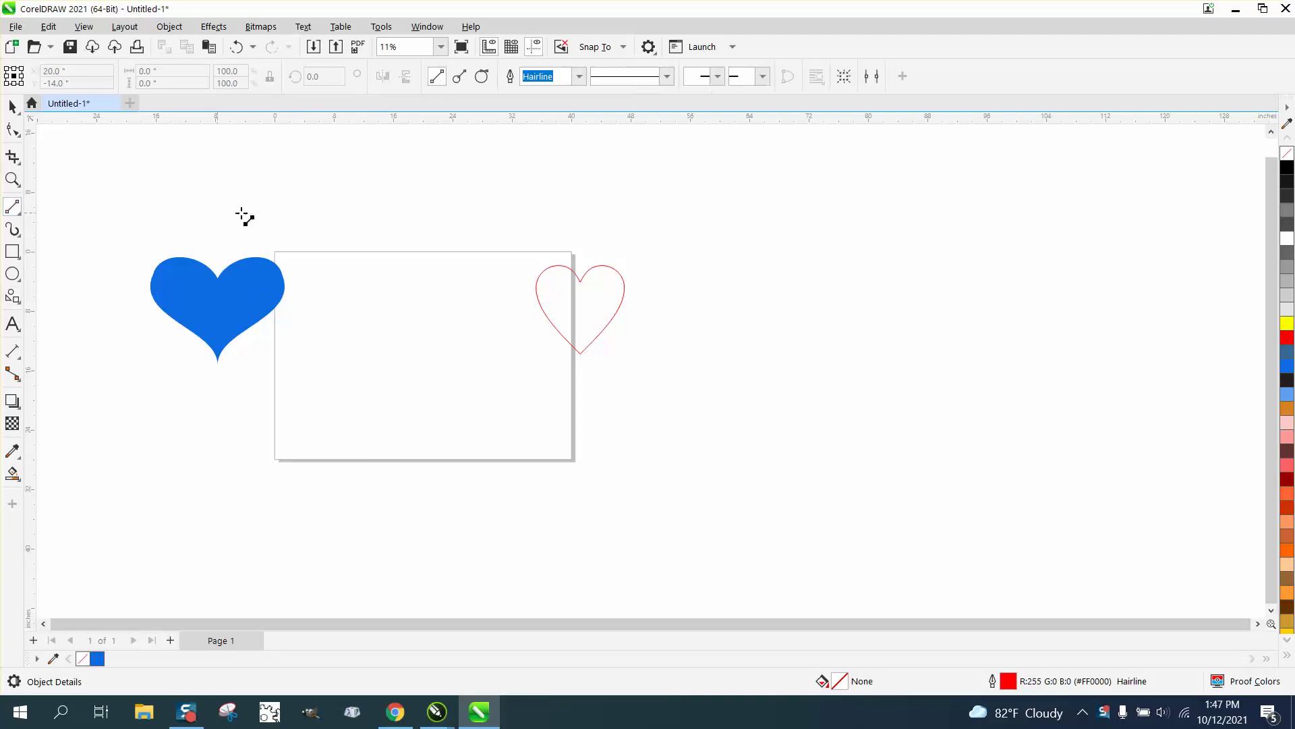
{"action": "left_click_drag", "start_coordinate": [423, 216], "coordinate": [422, 489]}
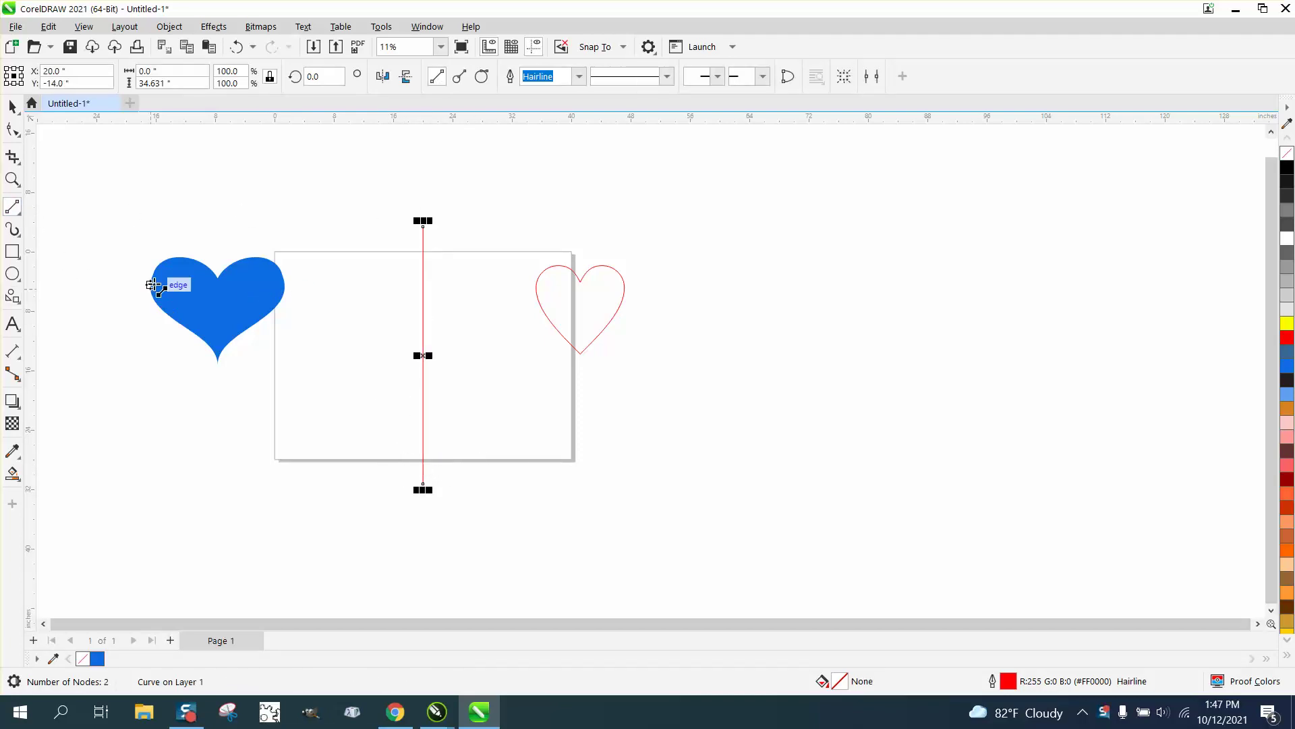
{"action": "left_click", "coordinate": [14, 253]}
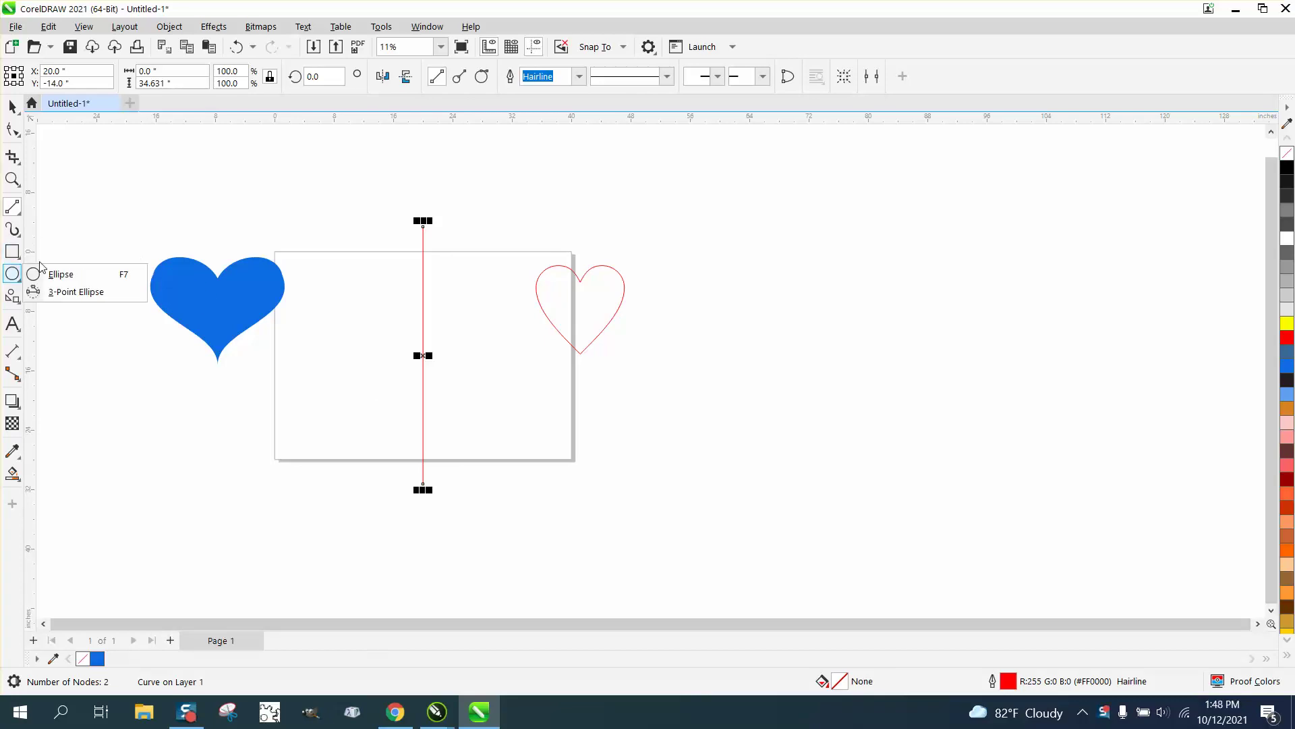
{"action": "left_click", "coordinate": [18, 228]}
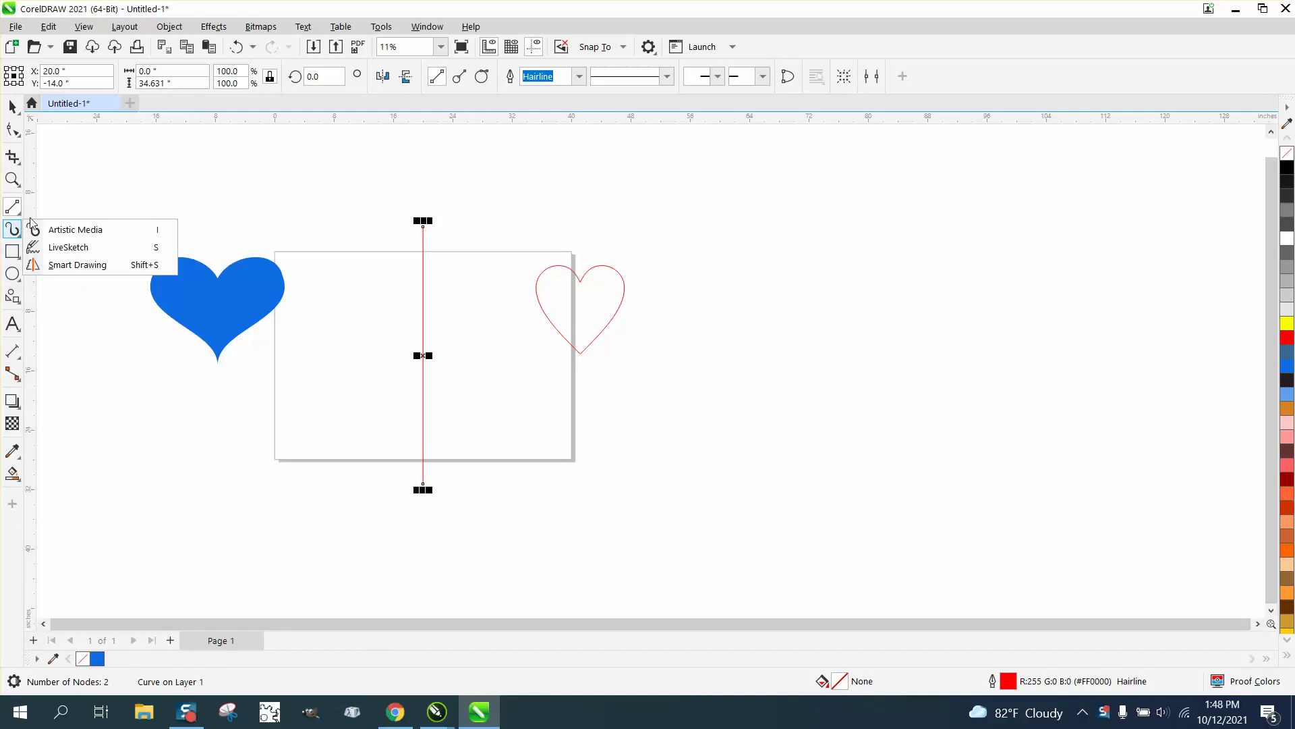
{"action": "left_click", "coordinate": [18, 206]}
{"action": "left_click", "coordinate": [70, 229]}
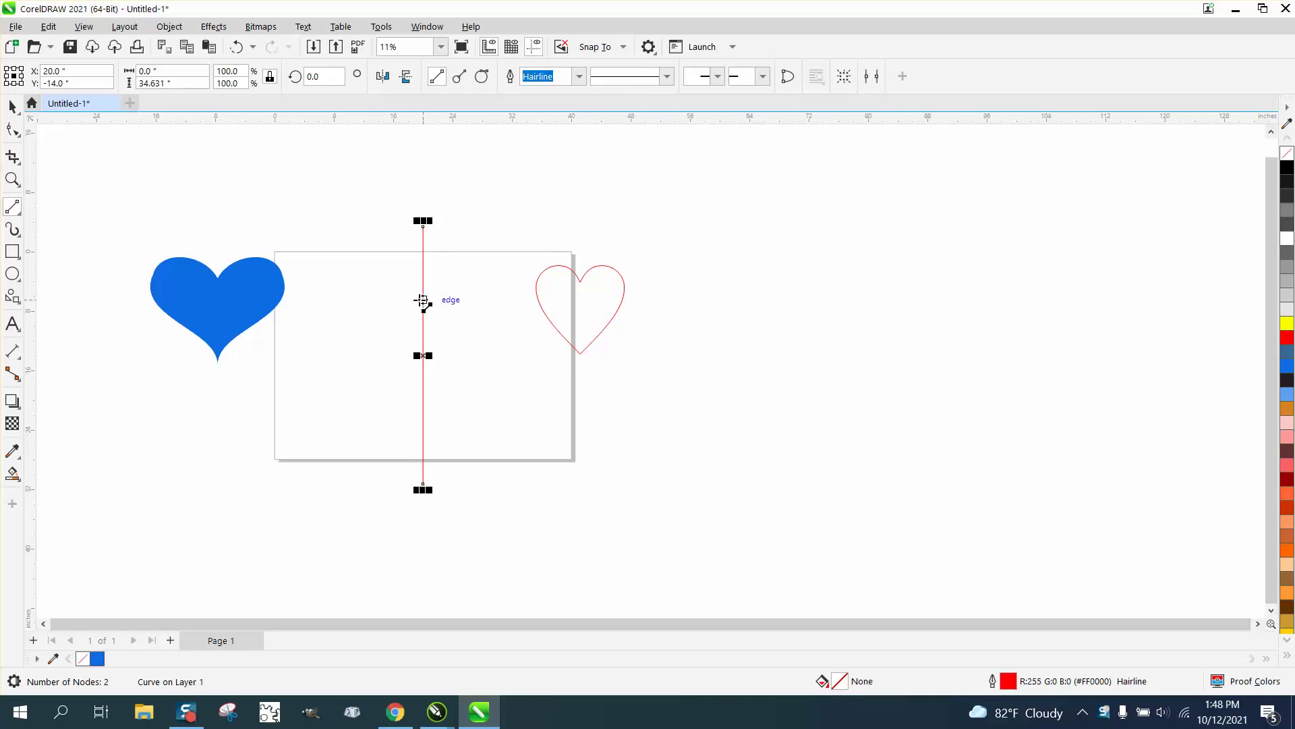
{"action": "left_click_drag", "start_coordinate": [423, 301], "coordinate": [347, 272]}
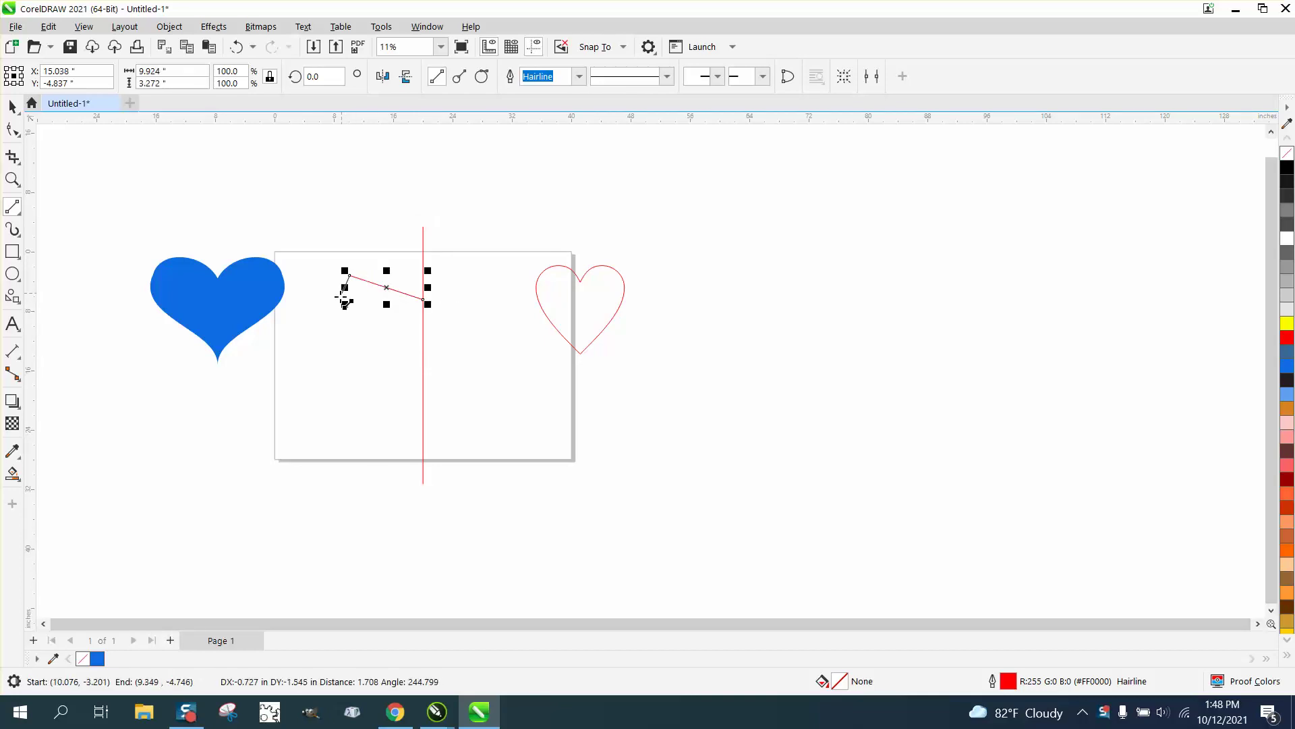
{"action": "mouse_move", "coordinate": [346, 271]}
{"action": "left_mouse_down"}
{"action": "mouse_move", "coordinate": [325, 333]}
{"action": "mouse_move", "coordinate": [424, 423]}
{"action": "left_mouse_up"}
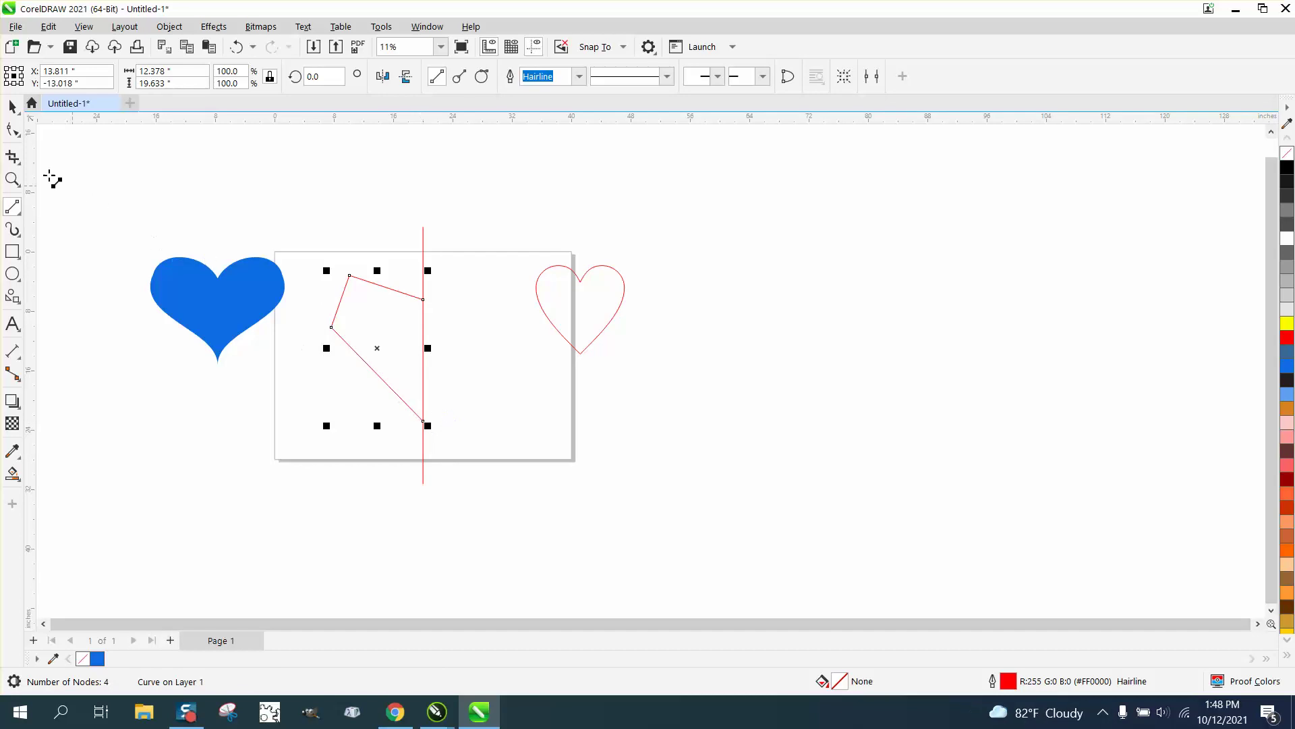
Convert all four nodes of the angular outline to curves and zoom in on it.
{"action": "left_click", "coordinate": [14, 130]}
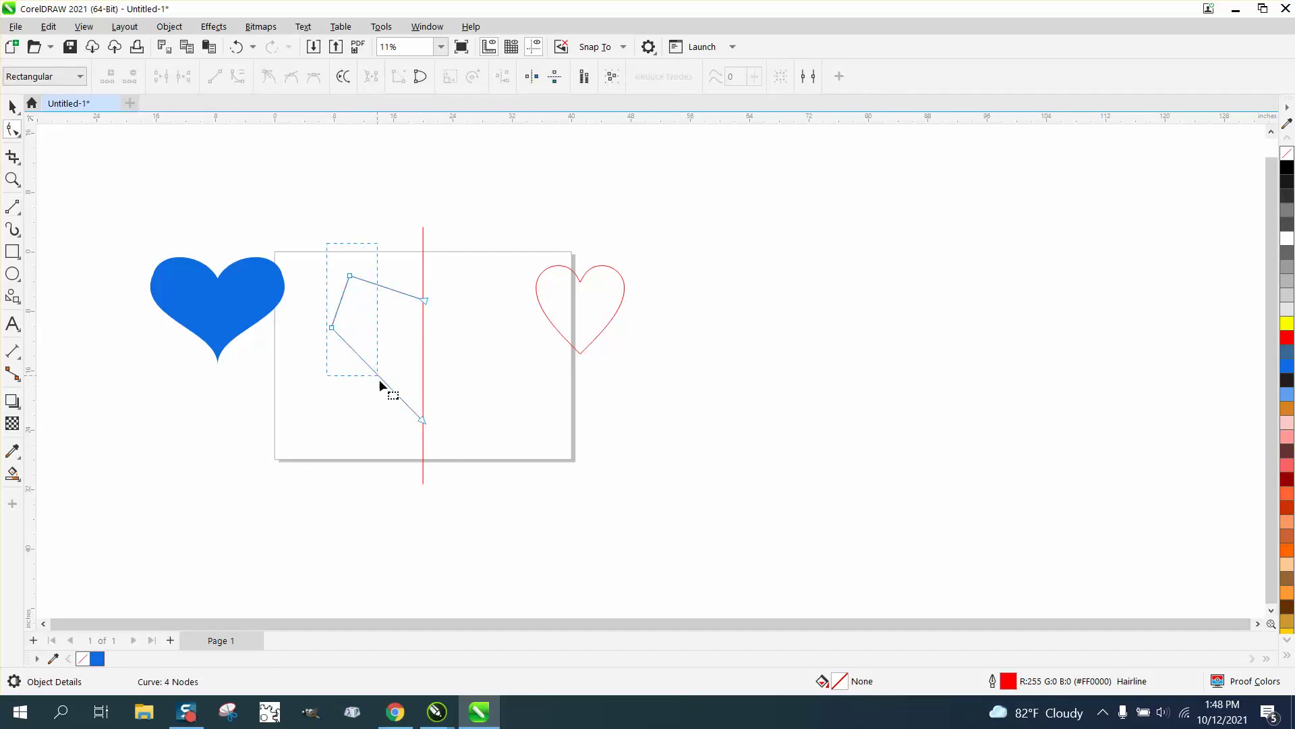
{"action": "left_click_drag", "start_coordinate": [388, 405], "coordinate": [458, 441]}
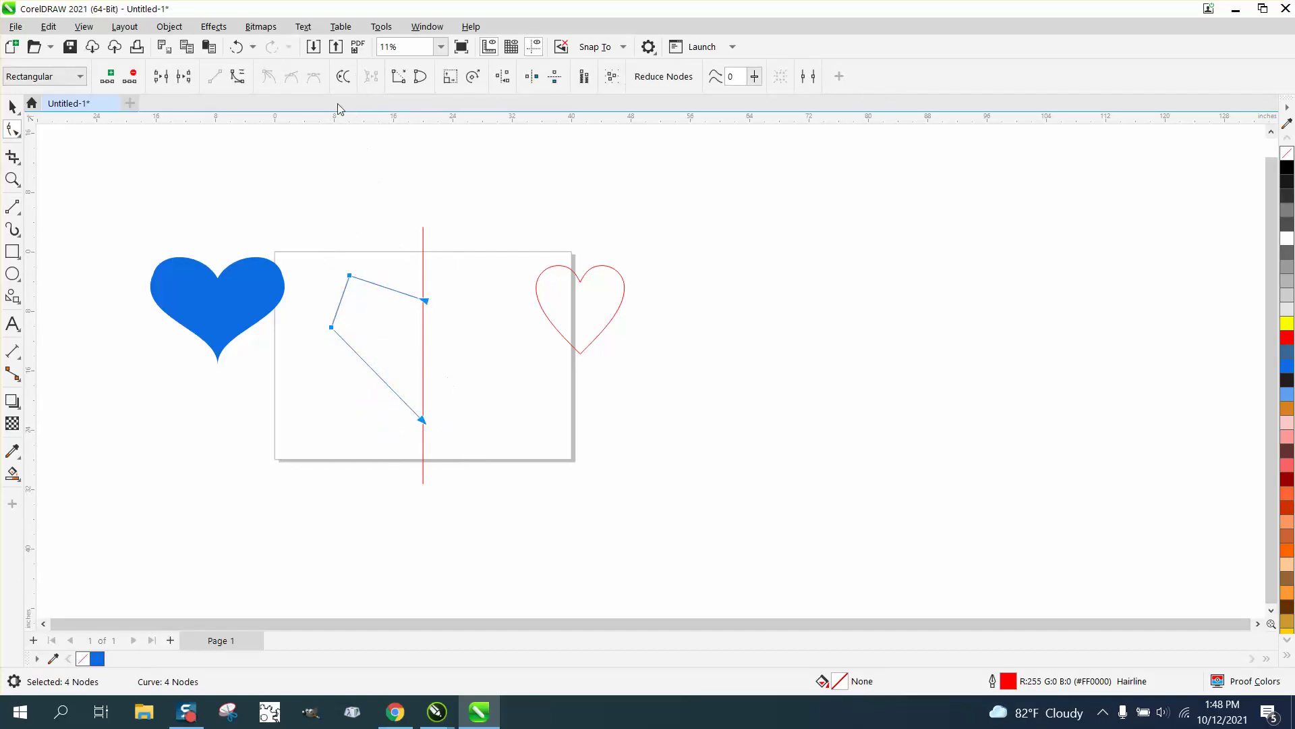
{"action": "left_click", "coordinate": [240, 81]}
{"action": "left_click", "coordinate": [13, 181]}
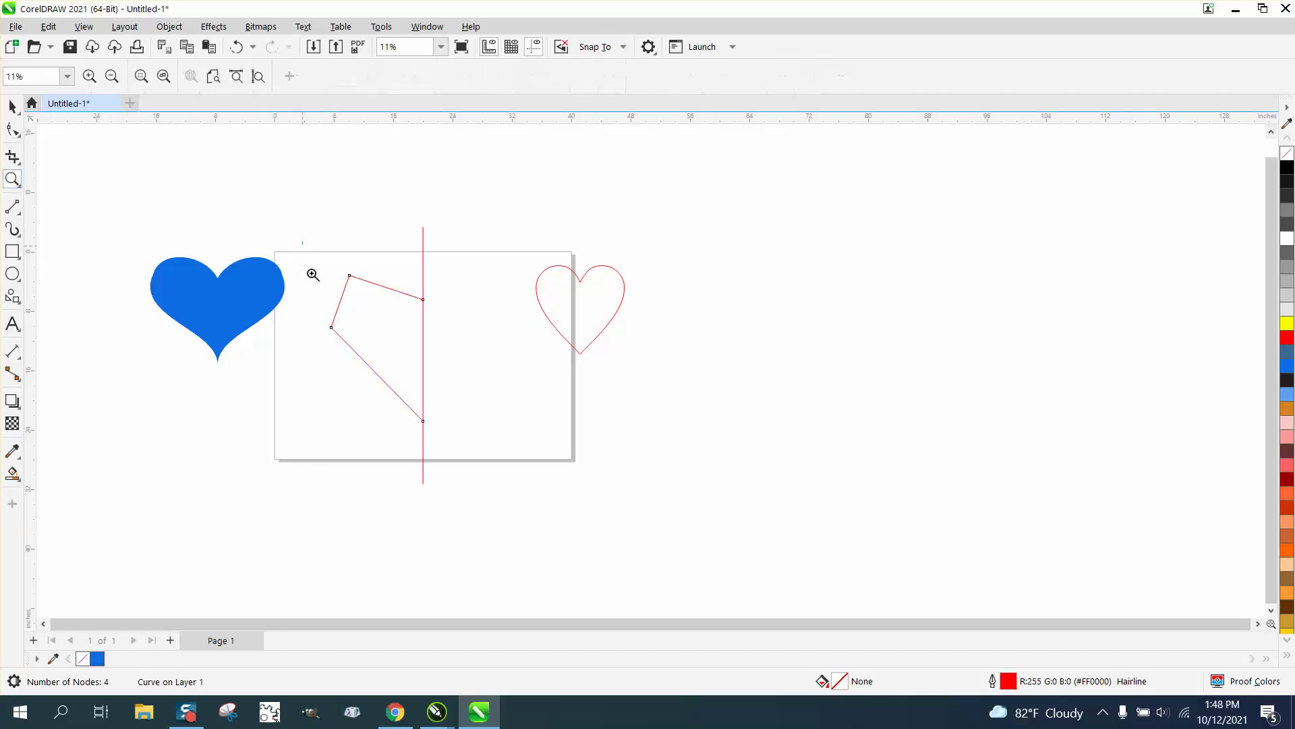
{"action": "left_click", "coordinate": [313, 274]}
{"action": "key", "text": "F10"}
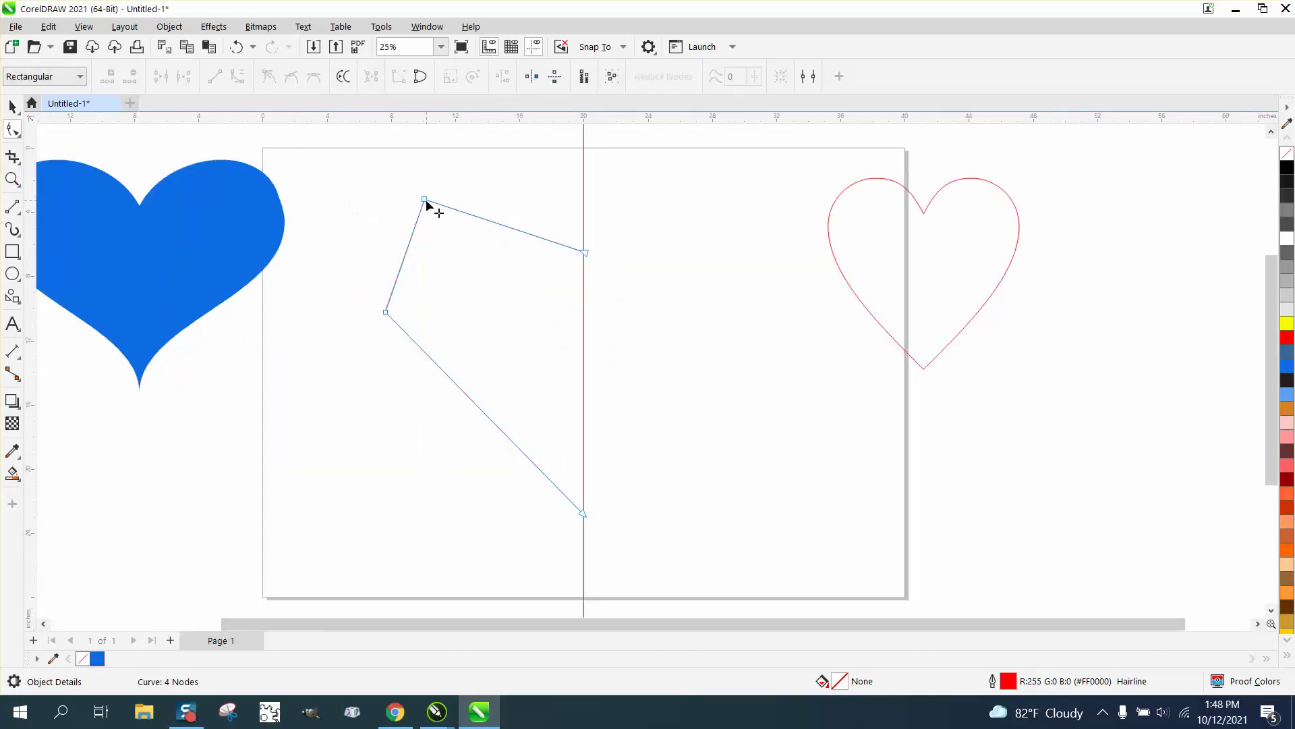
Bend the half-heart's left and top edges into rounded curves.
{"action": "left_click", "coordinate": [425, 203]}
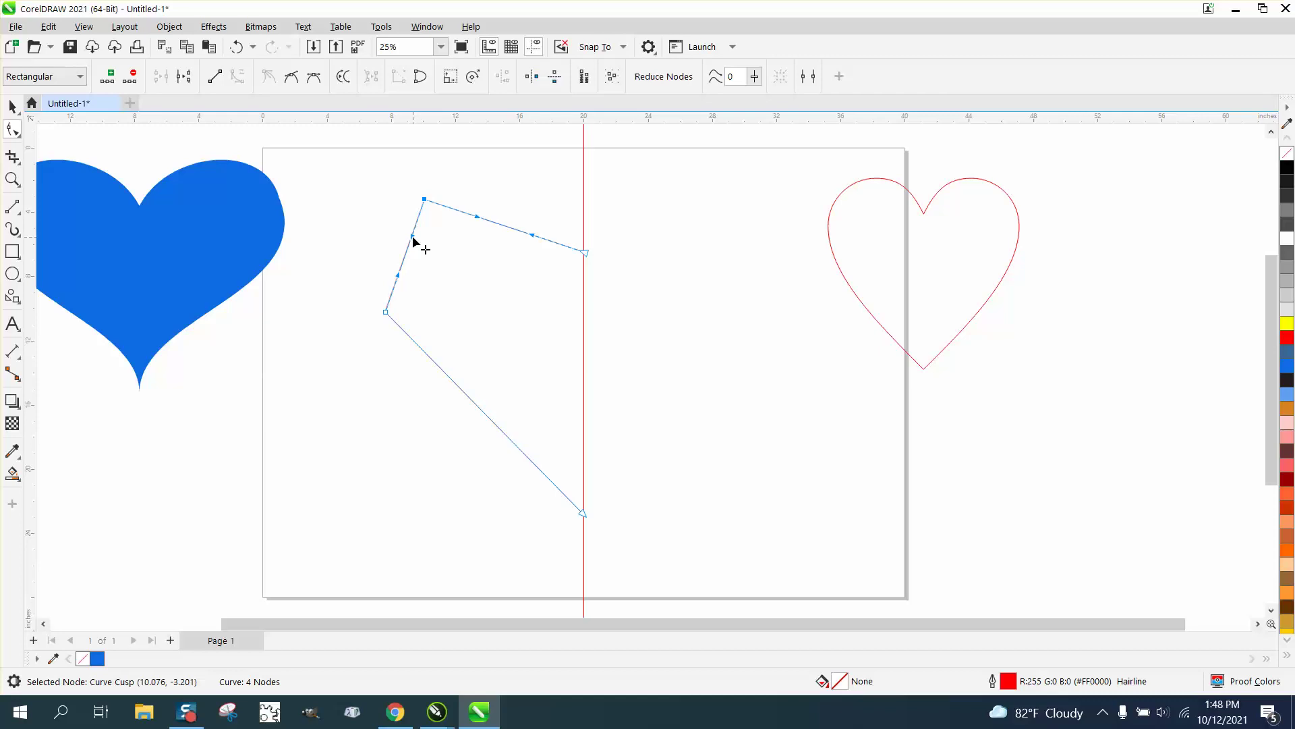
{"action": "double_click", "coordinate": [427, 205]}
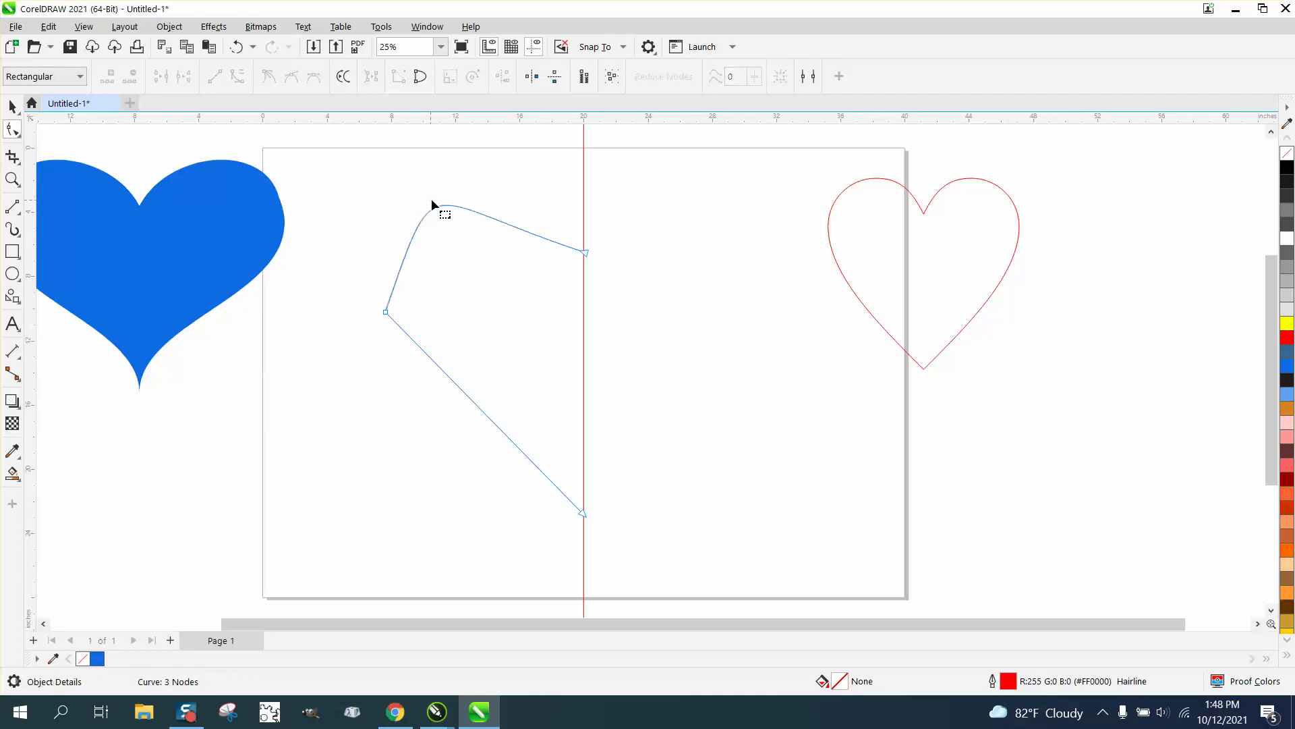
{"action": "left_click", "coordinate": [235, 48]}
{"action": "mouse_move", "coordinate": [413, 236]}
{"action": "left_mouse_down"}
{"action": "mouse_move", "coordinate": [395, 277]}
{"action": "mouse_move", "coordinate": [355, 276]}
{"action": "left_mouse_up"}
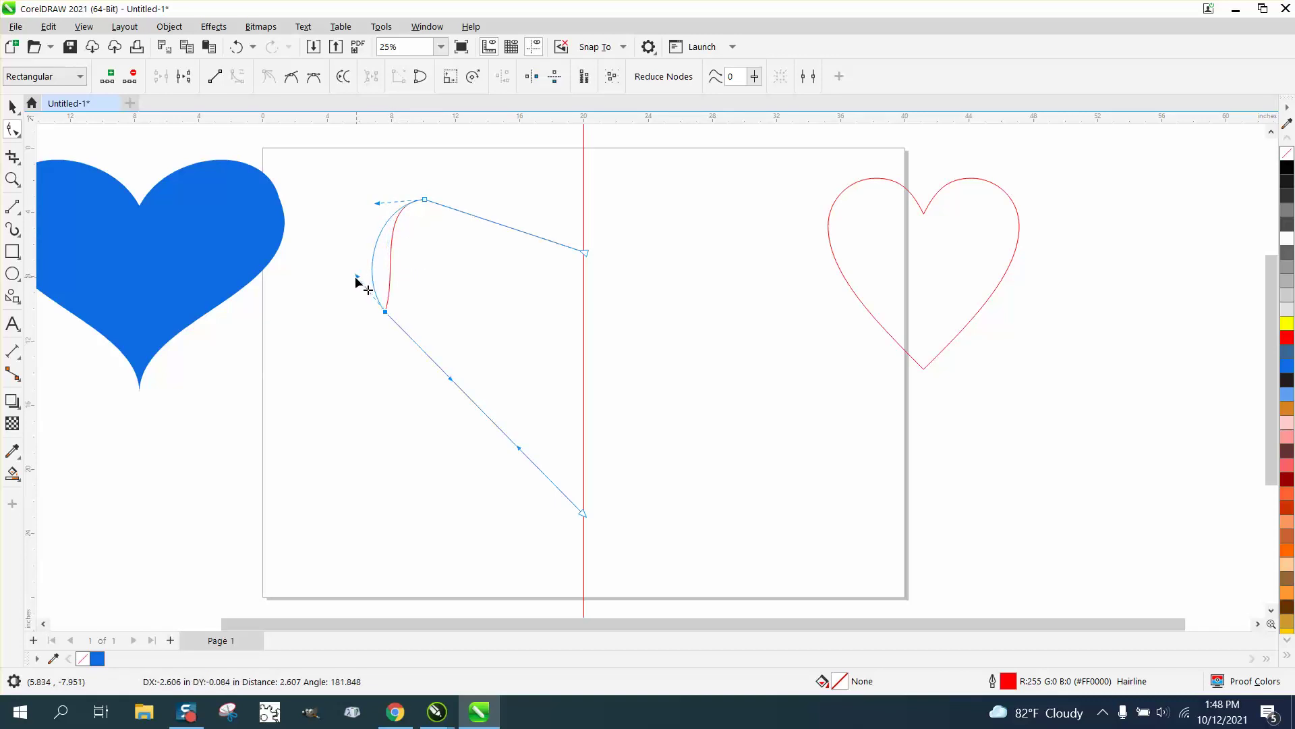
{"action": "left_click", "coordinate": [585, 252]}
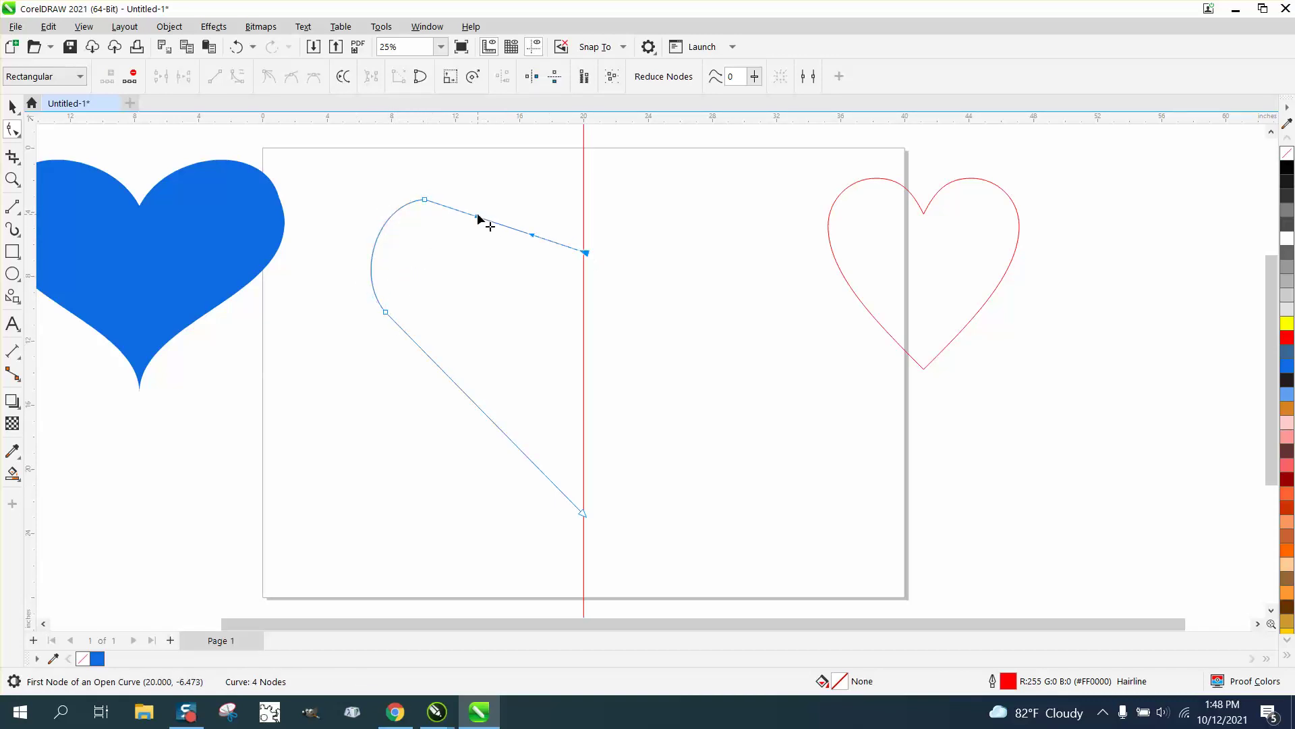
{"action": "left_click_drag", "start_coordinate": [482, 221], "coordinate": [480, 207]}
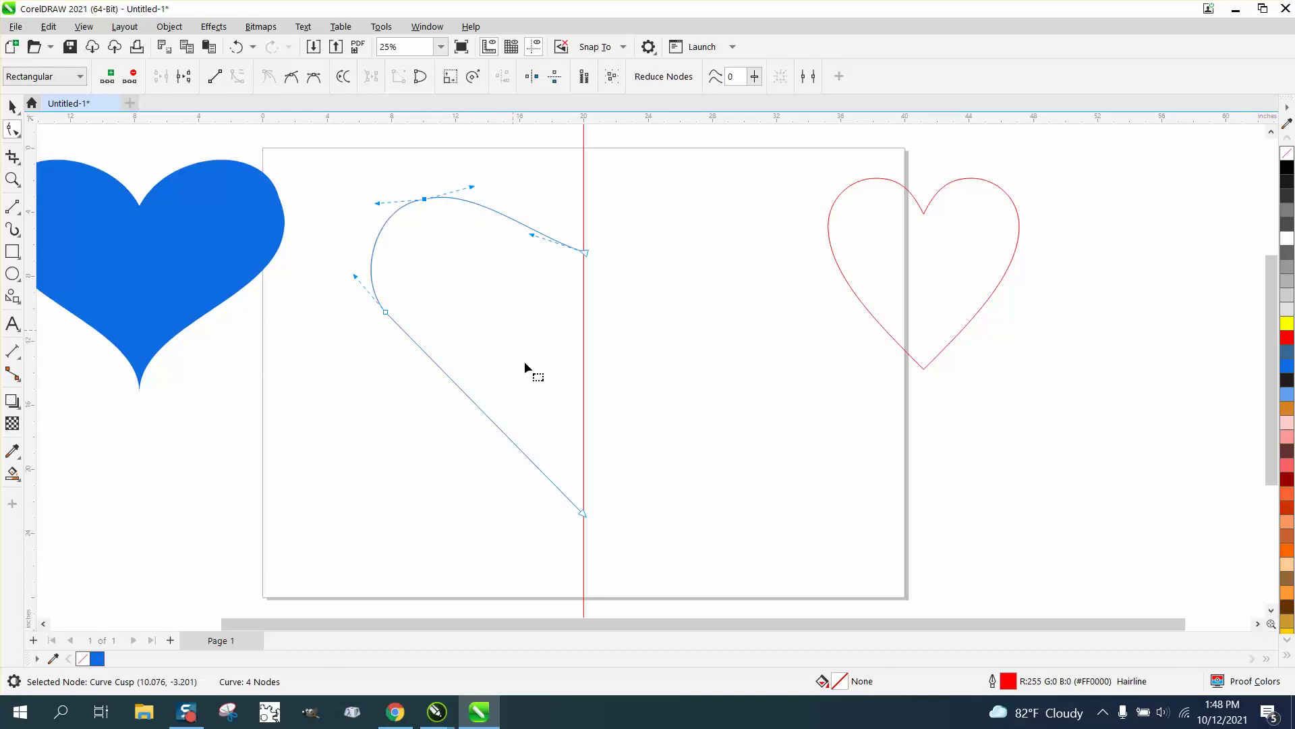
Widen the lobe, lower the curve's upper end, and delete the extra top node.
{"action": "left_click", "coordinate": [584, 511]}
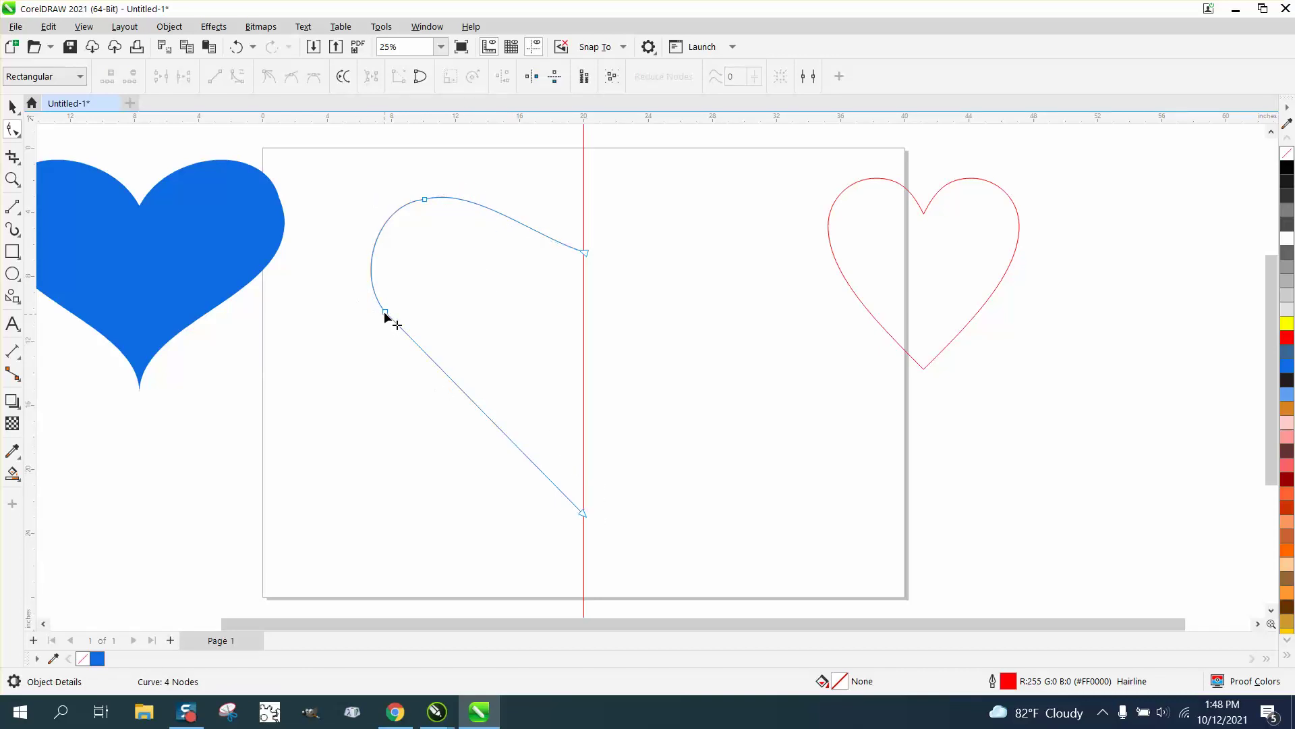
{"action": "mouse_move", "coordinate": [385, 313]}
{"action": "left_mouse_down"}
{"action": "mouse_move", "coordinate": [375, 361]}
{"action": "mouse_move", "coordinate": [335, 288]}
{"action": "left_mouse_up"}
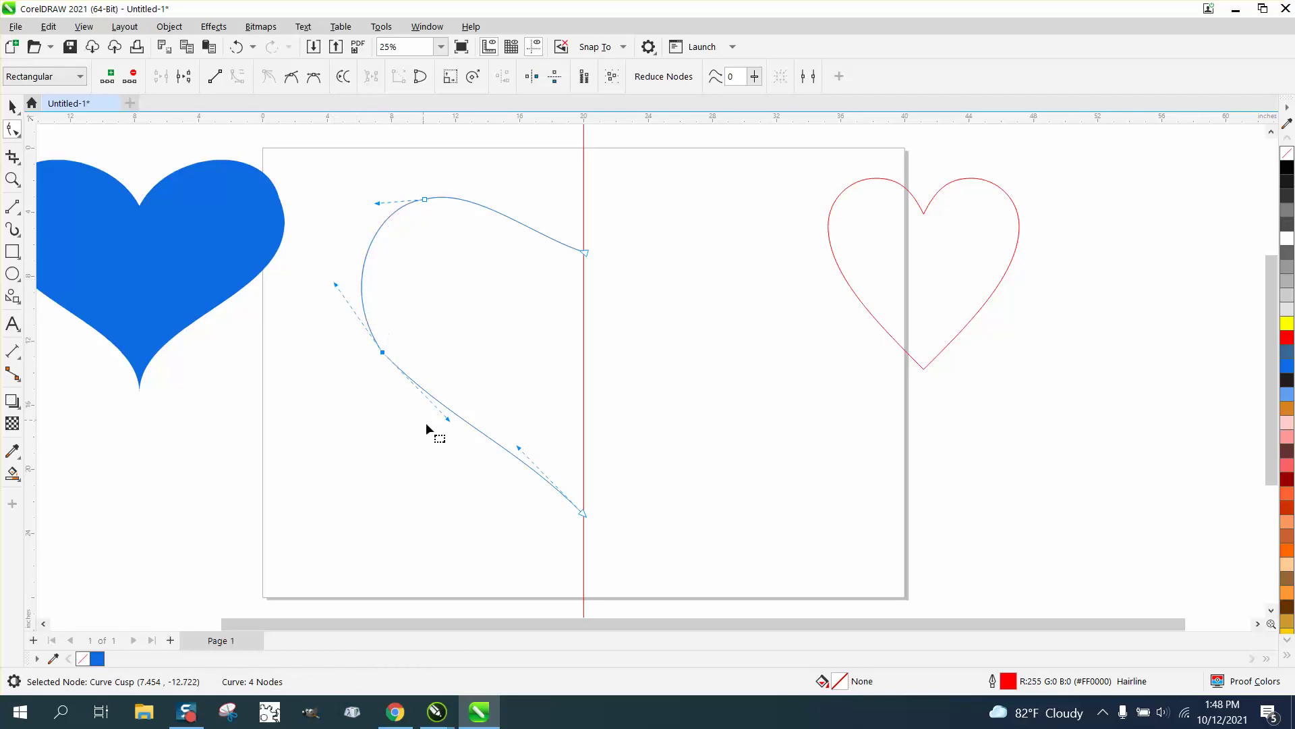
{"action": "left_click_drag", "start_coordinate": [447, 419], "coordinate": [454, 424]}
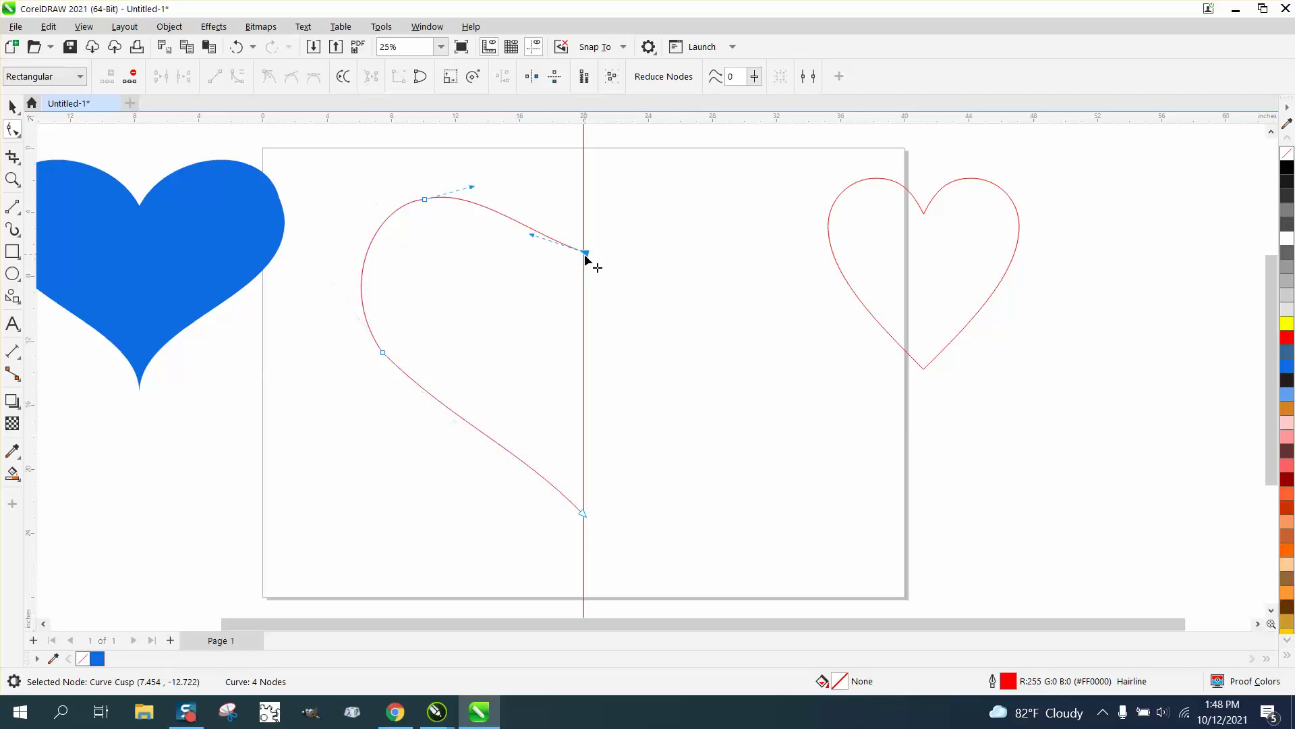
{"action": "mouse_move", "coordinate": [586, 252]}
{"action": "left_mouse_down"}
{"action": "mouse_move", "coordinate": [585, 294]}
{"action": "mouse_move", "coordinate": [564, 227]}
{"action": "left_mouse_up"}
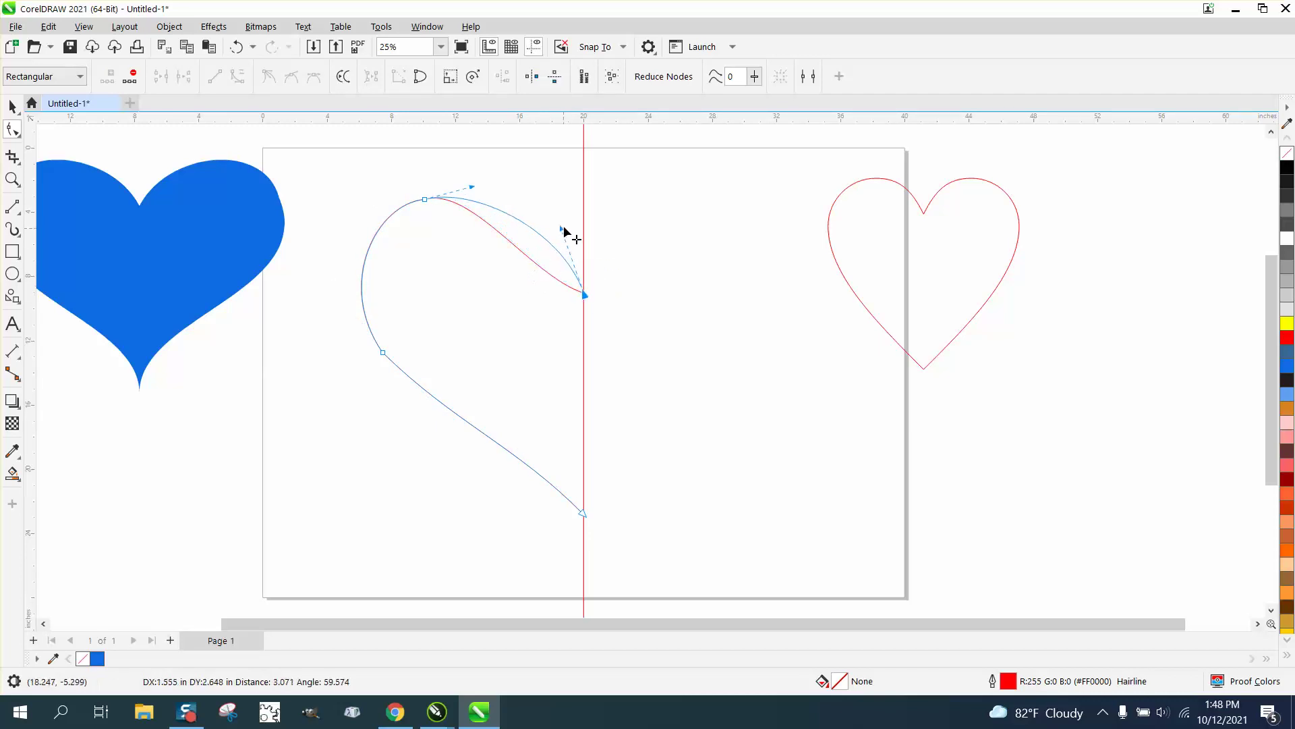
{"action": "left_click", "coordinate": [427, 206]}
{"action": "key", "text": "Delete"}
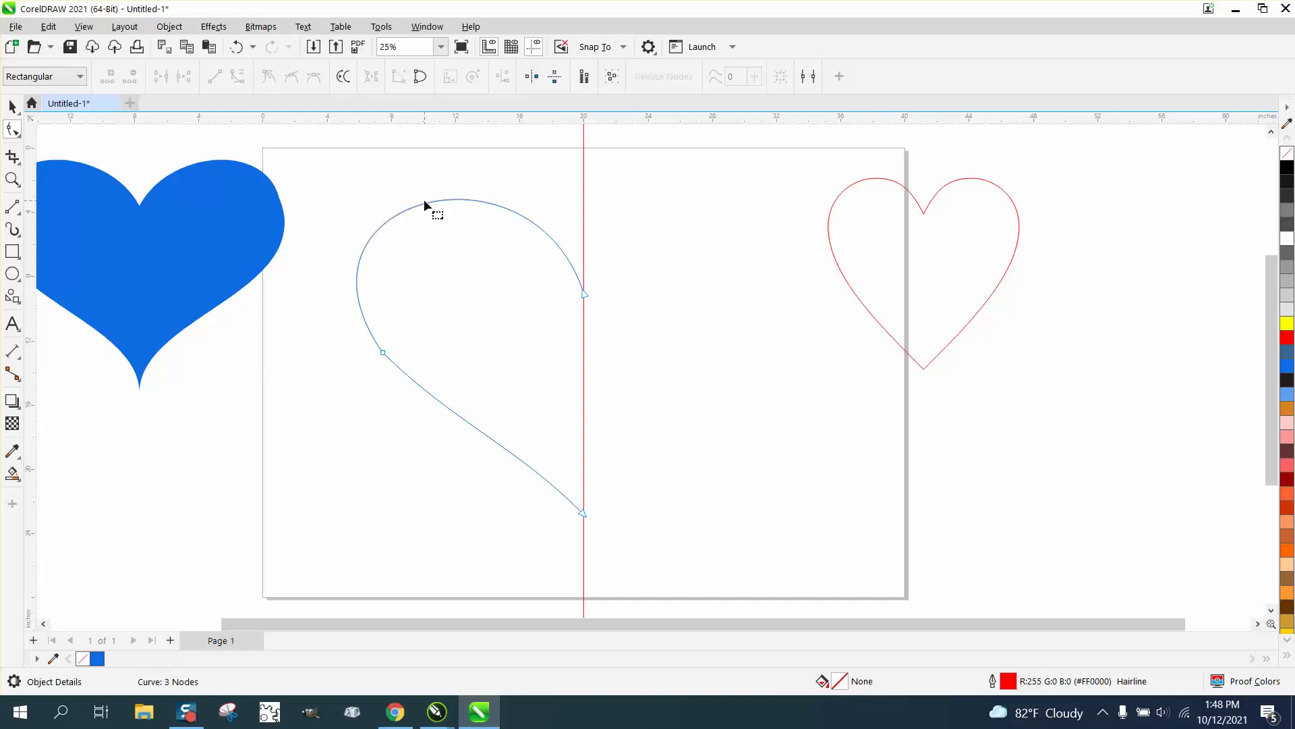
{"action": "scroll", "coordinate": [422, 220], "scroll_direction": "down", "scroll_amount": 1}
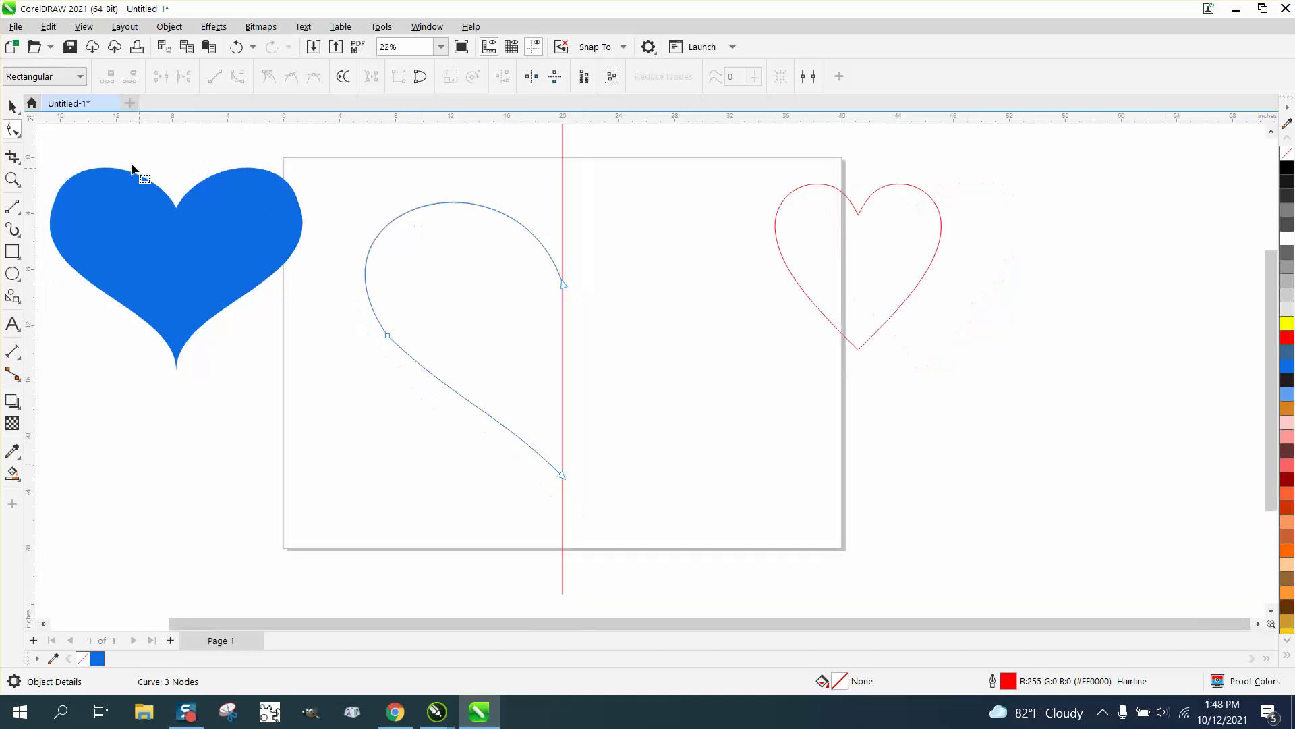
Mirror a copy of the half-heart across the centre line, then delete the vertical line.
{"action": "left_click", "coordinate": [13, 106]}
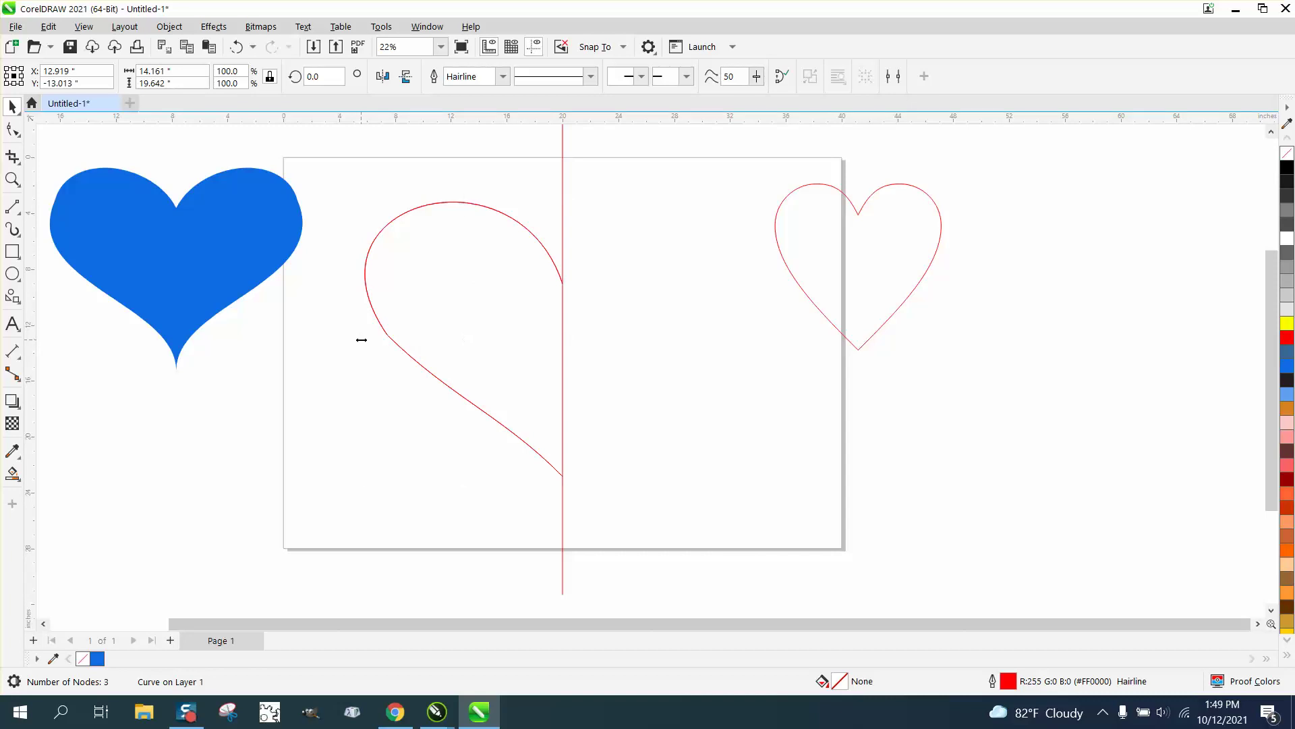
{"action": "left_click_drag", "start_coordinate": [361, 340], "coordinate": [764, 340]}
{"action": "left_click", "coordinate": [586, 204]}
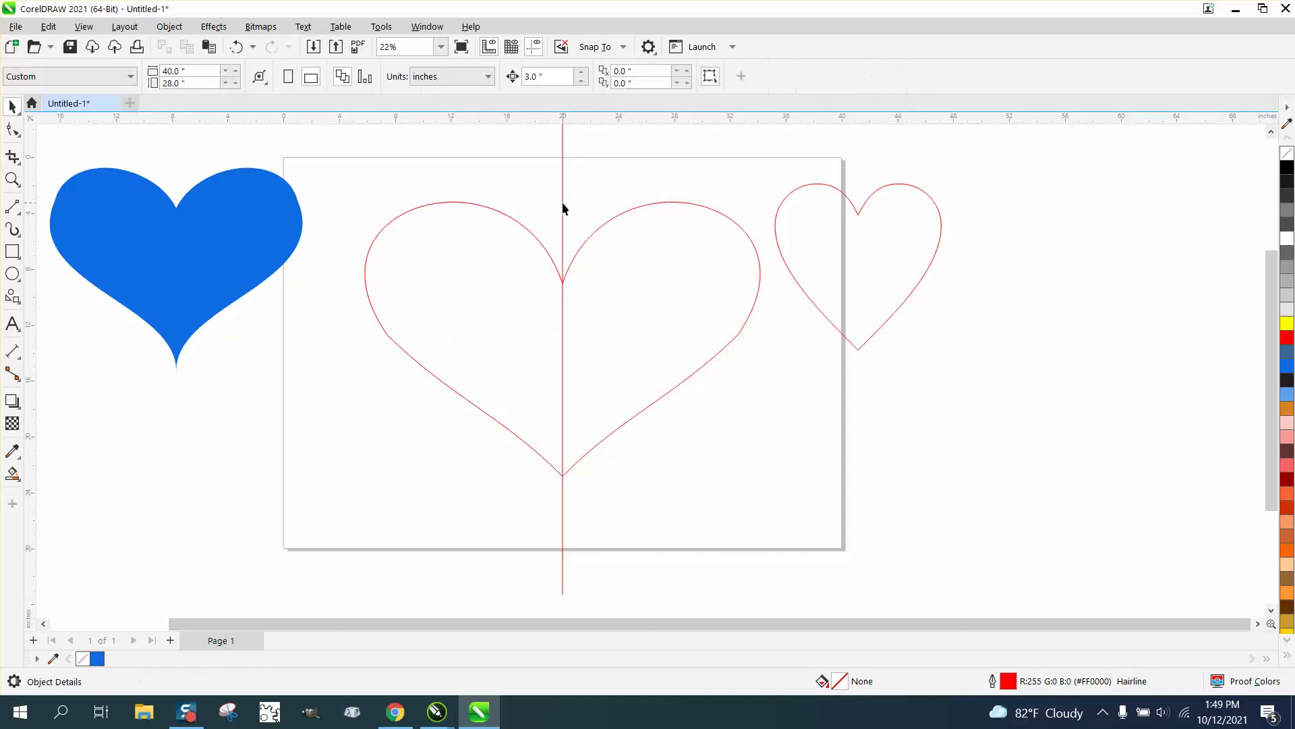
{"action": "key", "text": "Delete"}
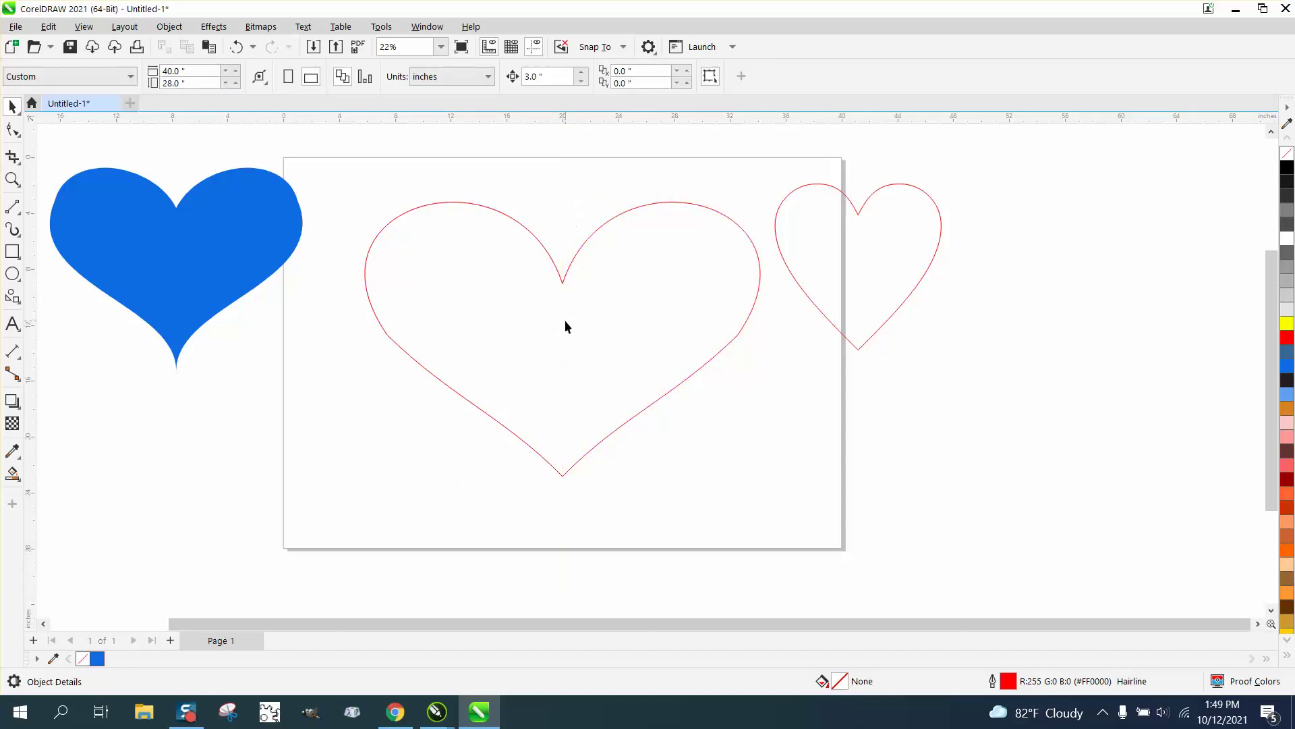
{"action": "left_click", "coordinate": [14, 473]}
{"action": "left_click", "coordinate": [550, 381]}
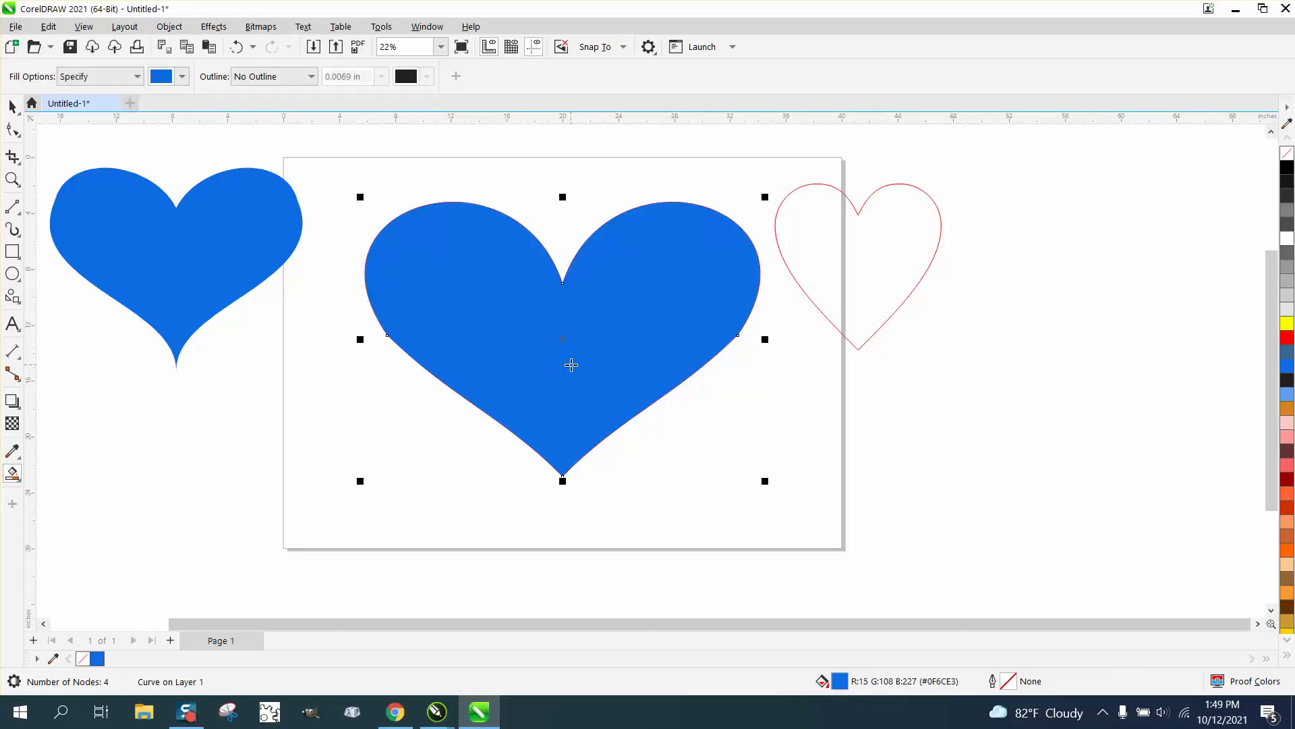
{"action": "left_click", "coordinate": [13, 108]}
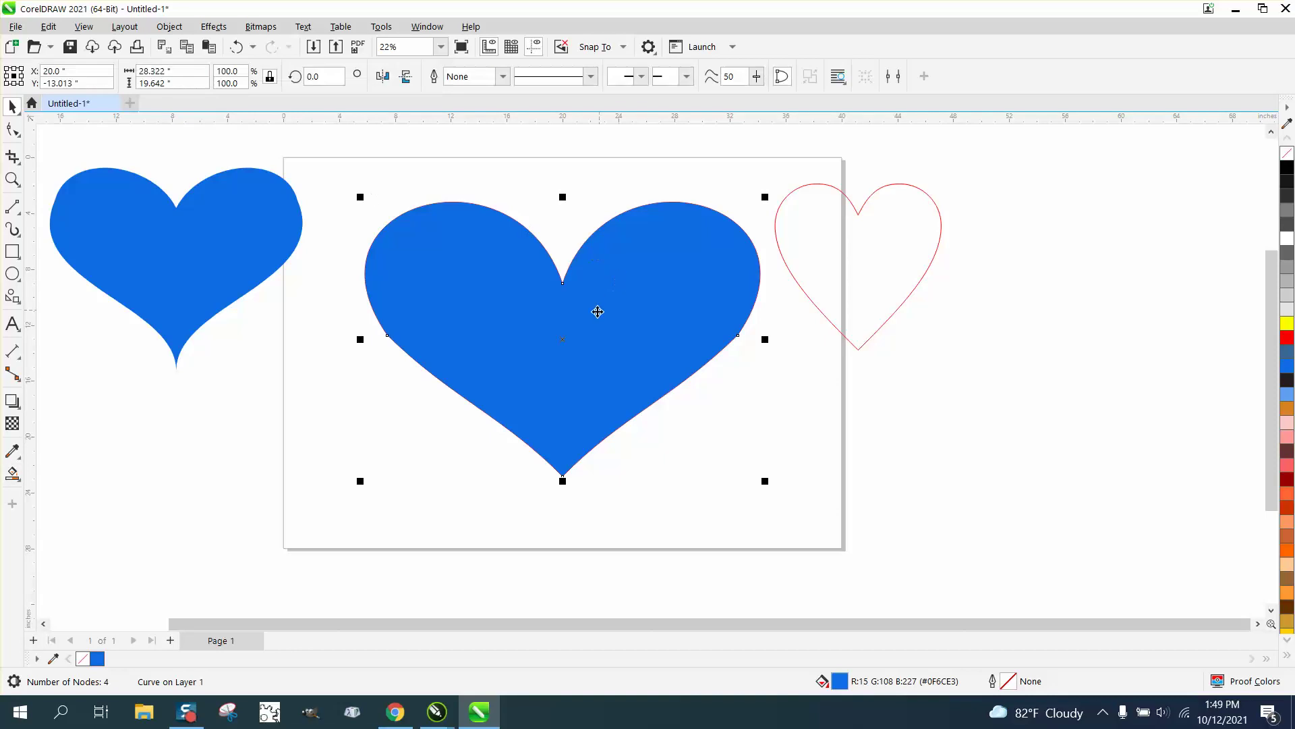
{"action": "left_click", "coordinate": [1286, 337]}
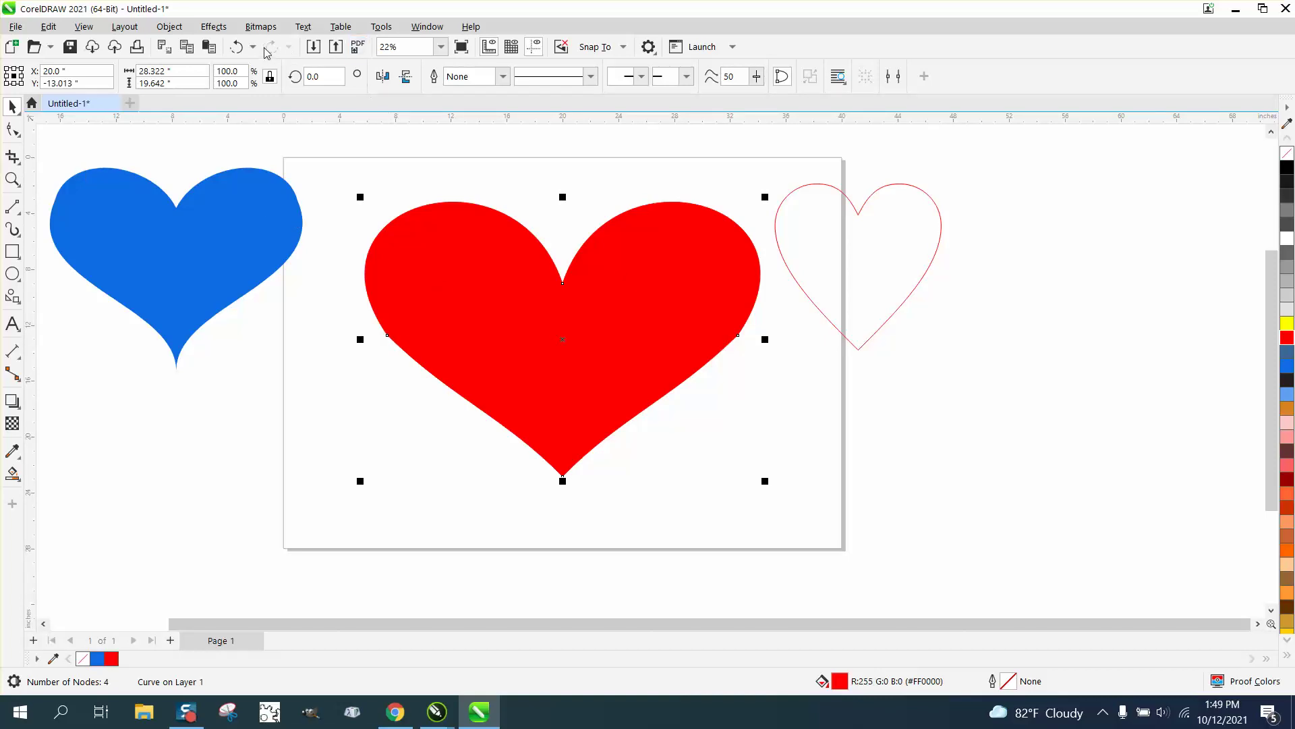
{"action": "left_click", "coordinate": [237, 48]}
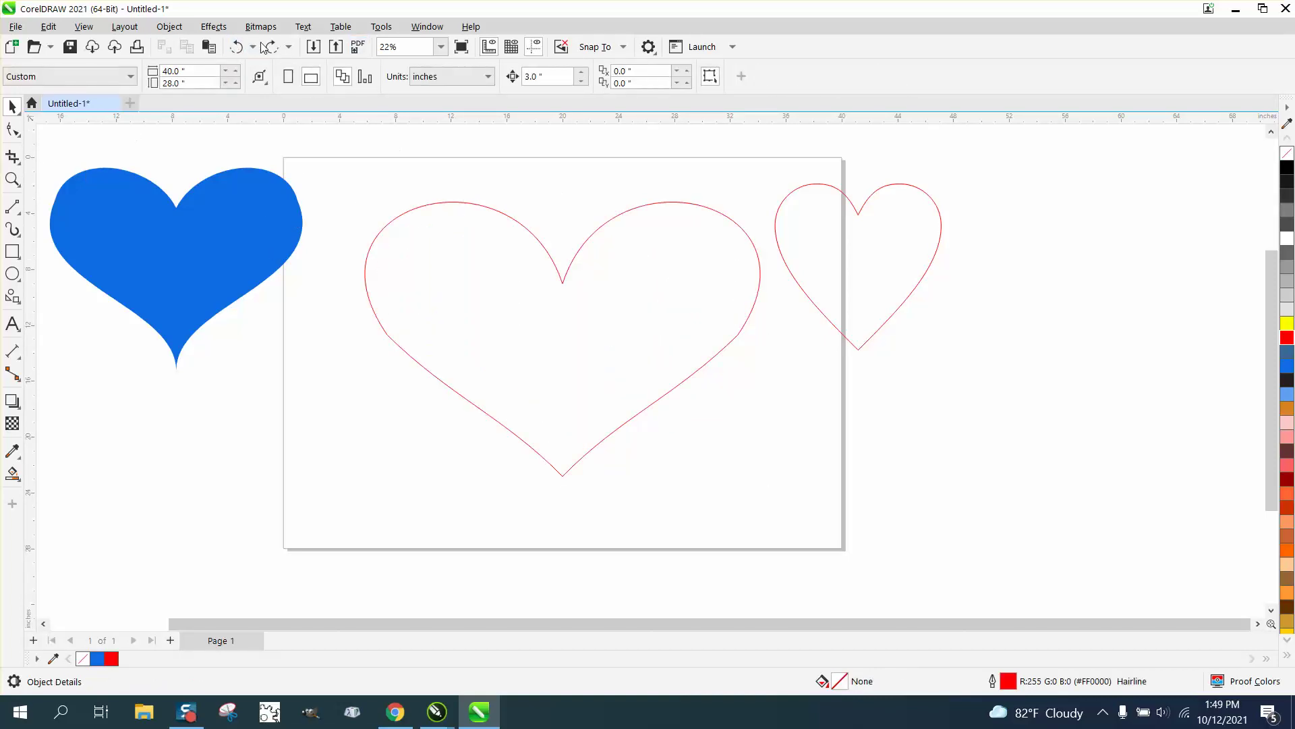
Undo back to the half-curve and fatten its lower side by adjusting node handles.
{"action": "left_click", "coordinate": [237, 47]}
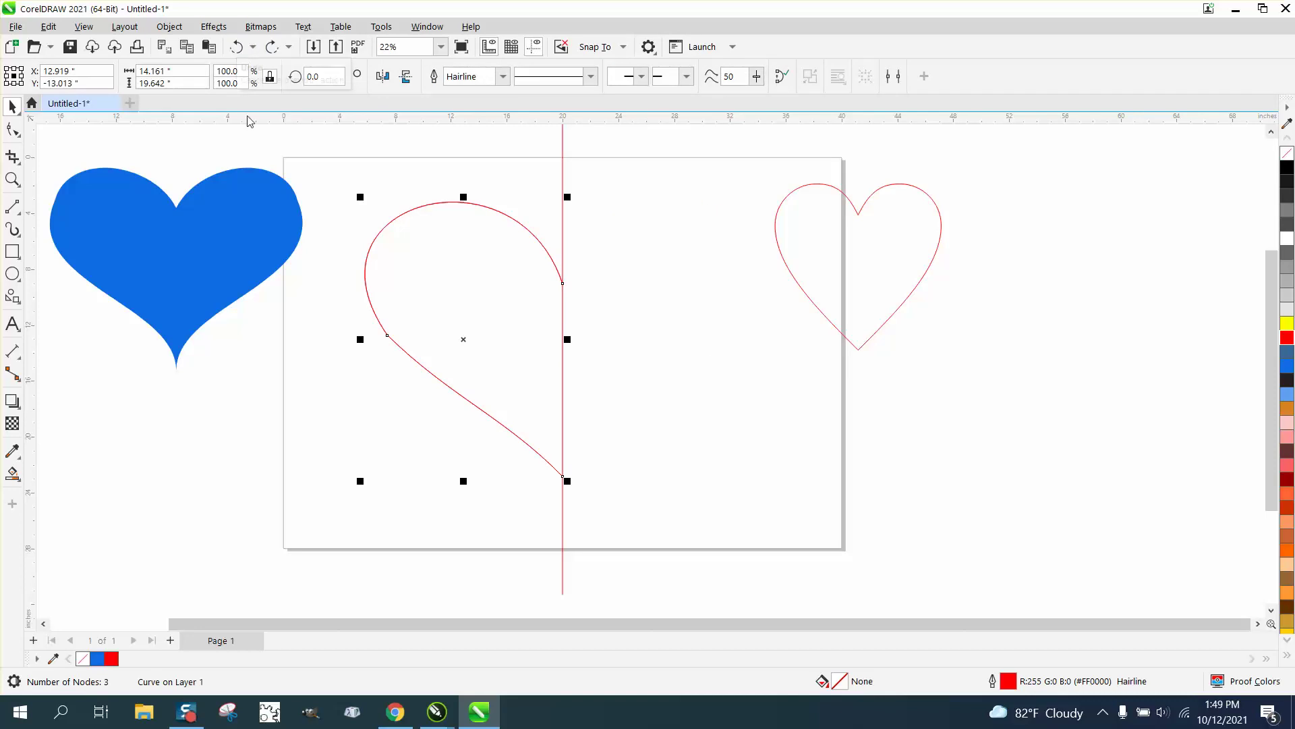
{"action": "left_click", "coordinate": [12, 130]}
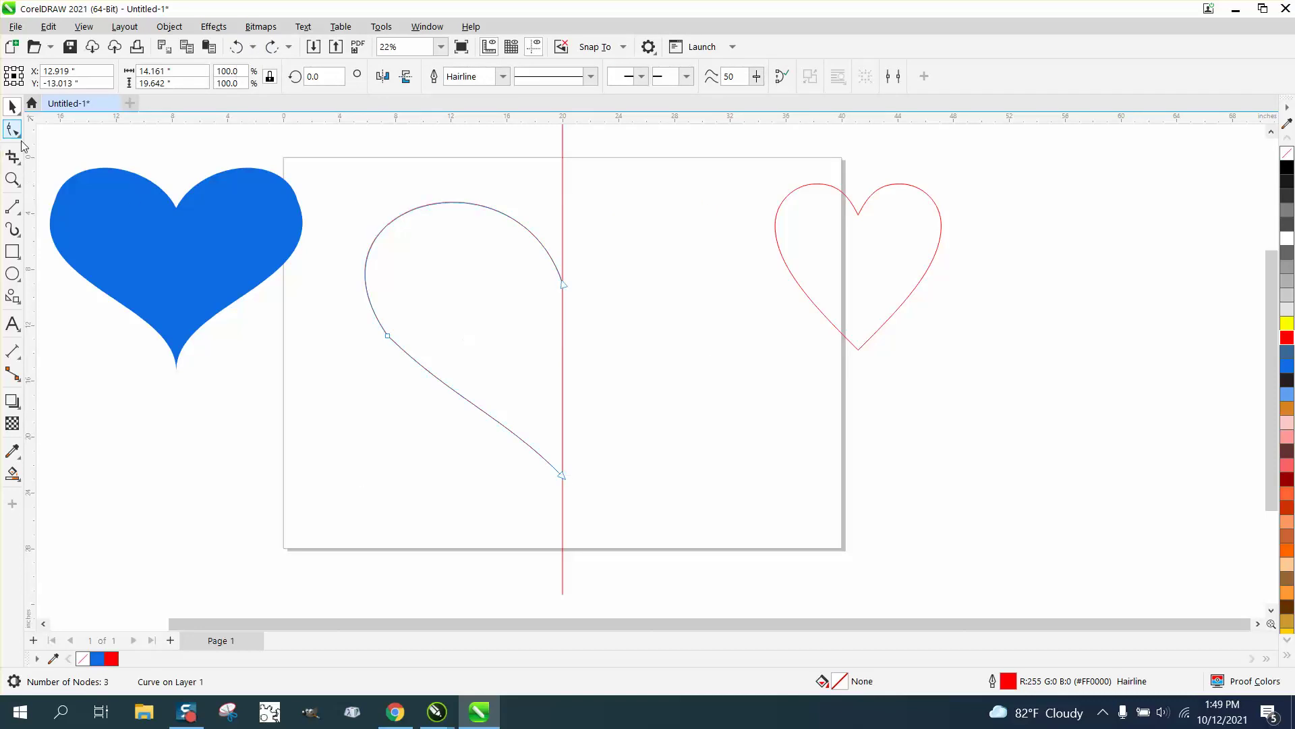
{"action": "left_click", "coordinate": [391, 338]}
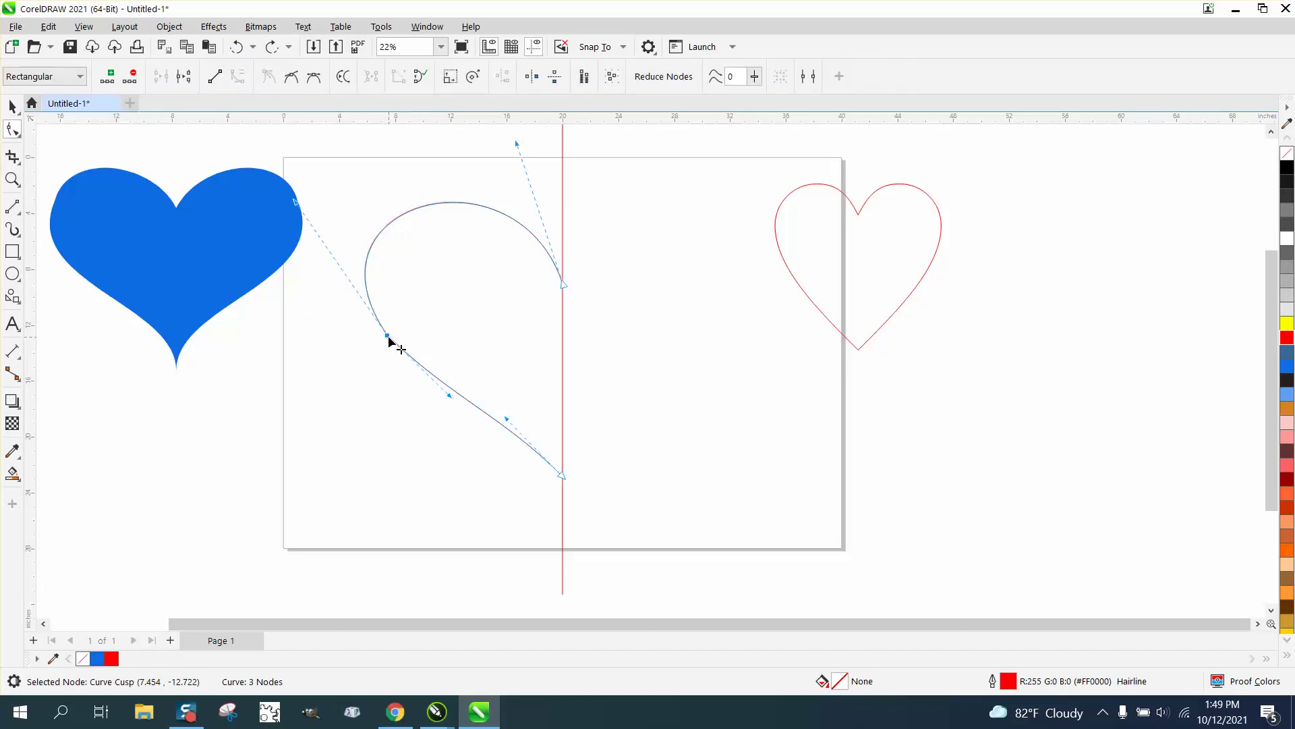
{"action": "key", "text": "Delete"}
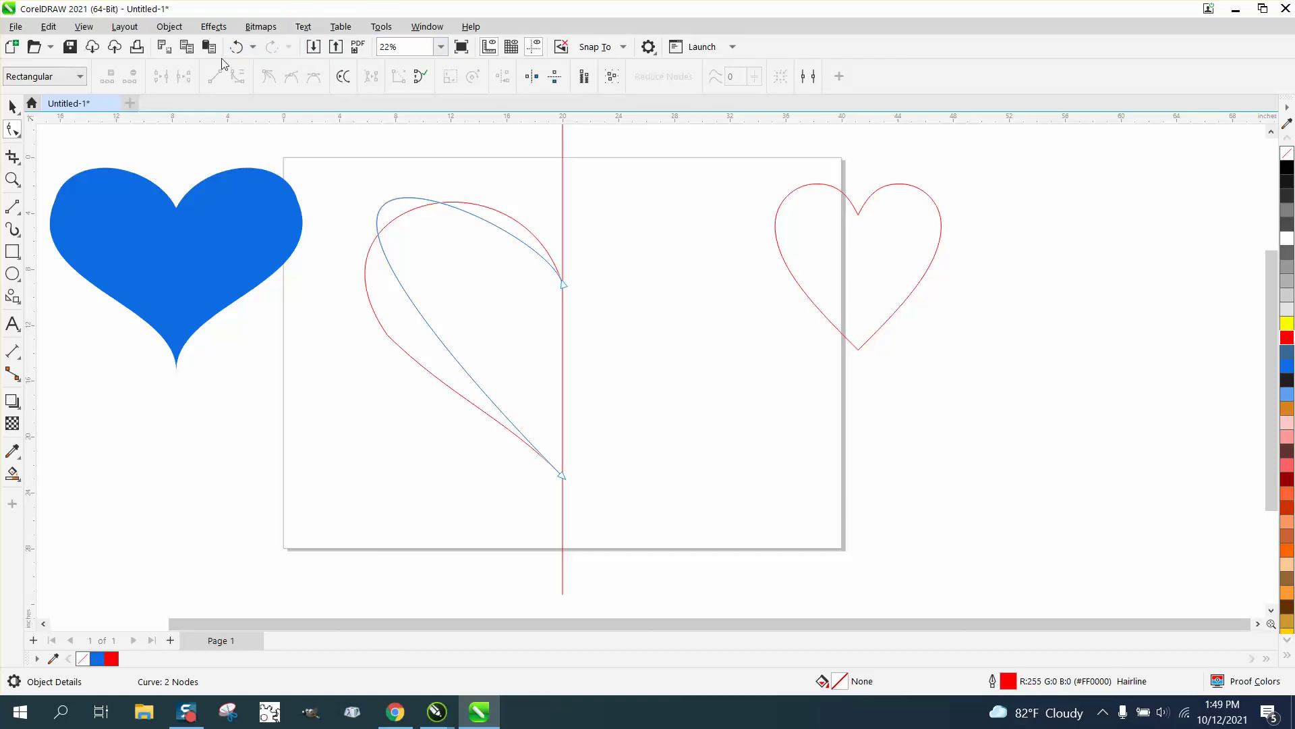
{"action": "left_click", "coordinate": [236, 47]}
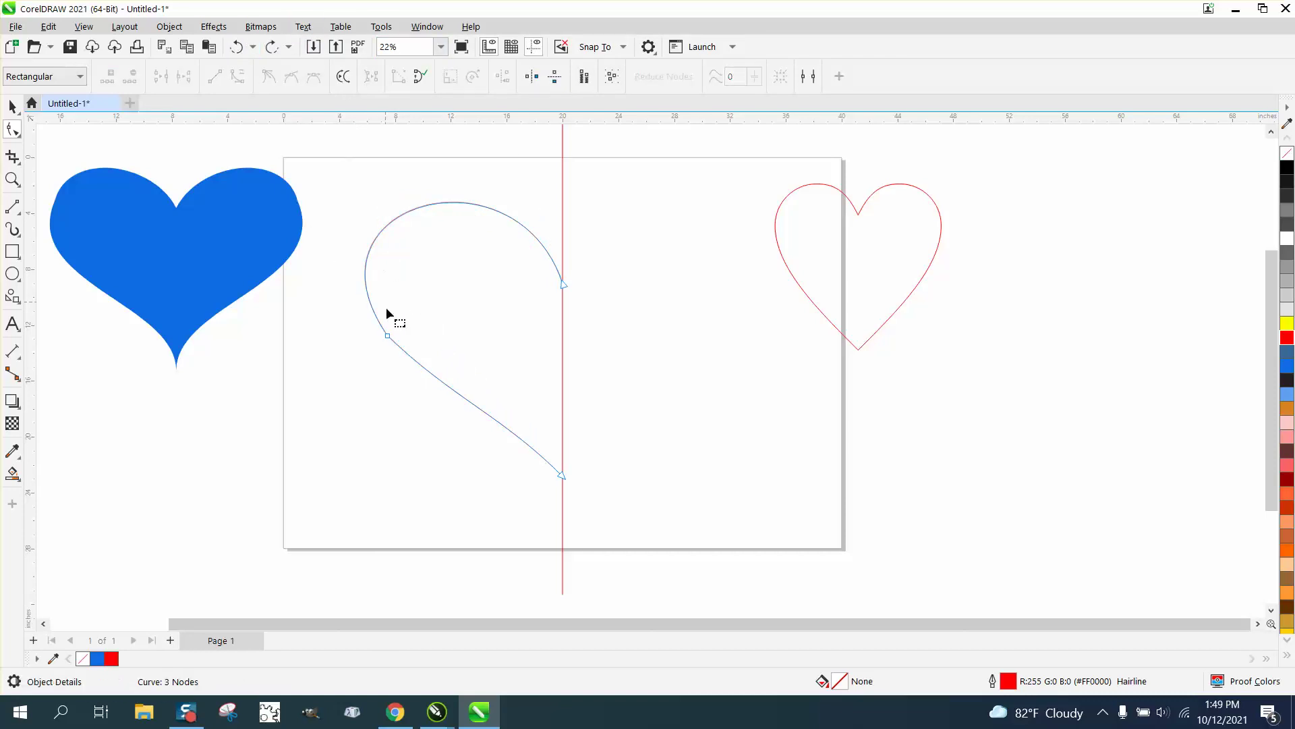
{"action": "left_click", "coordinate": [388, 336]}
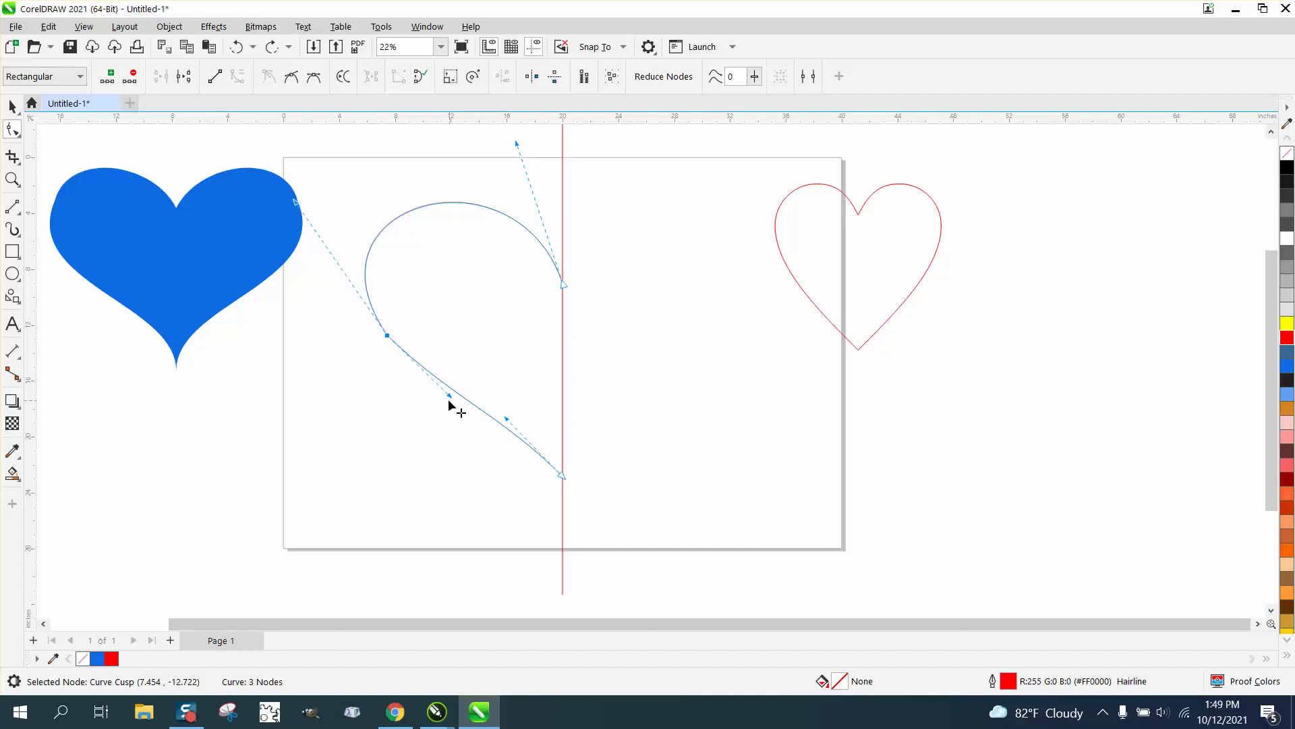
{"action": "left_click_drag", "start_coordinate": [450, 397], "coordinate": [446, 402]}
{"action": "mouse_move", "coordinate": [506, 418]}
{"action": "left_mouse_down"}
{"action": "mouse_move", "coordinate": [535, 411]}
{"action": "mouse_move", "coordinate": [508, 406]}
{"action": "left_mouse_up"}
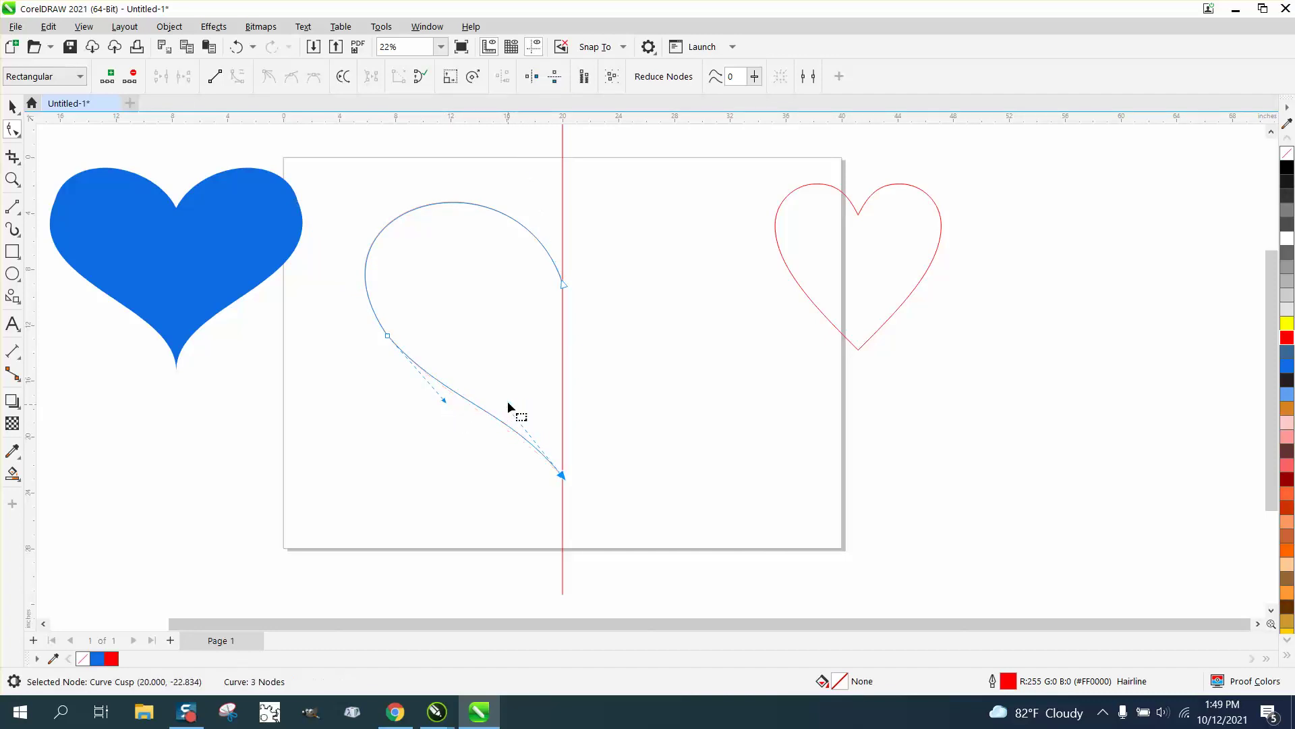
Mirror a copy of the reshaped half across the centre line and delete the guide line.
{"action": "left_click", "coordinate": [387, 338]}
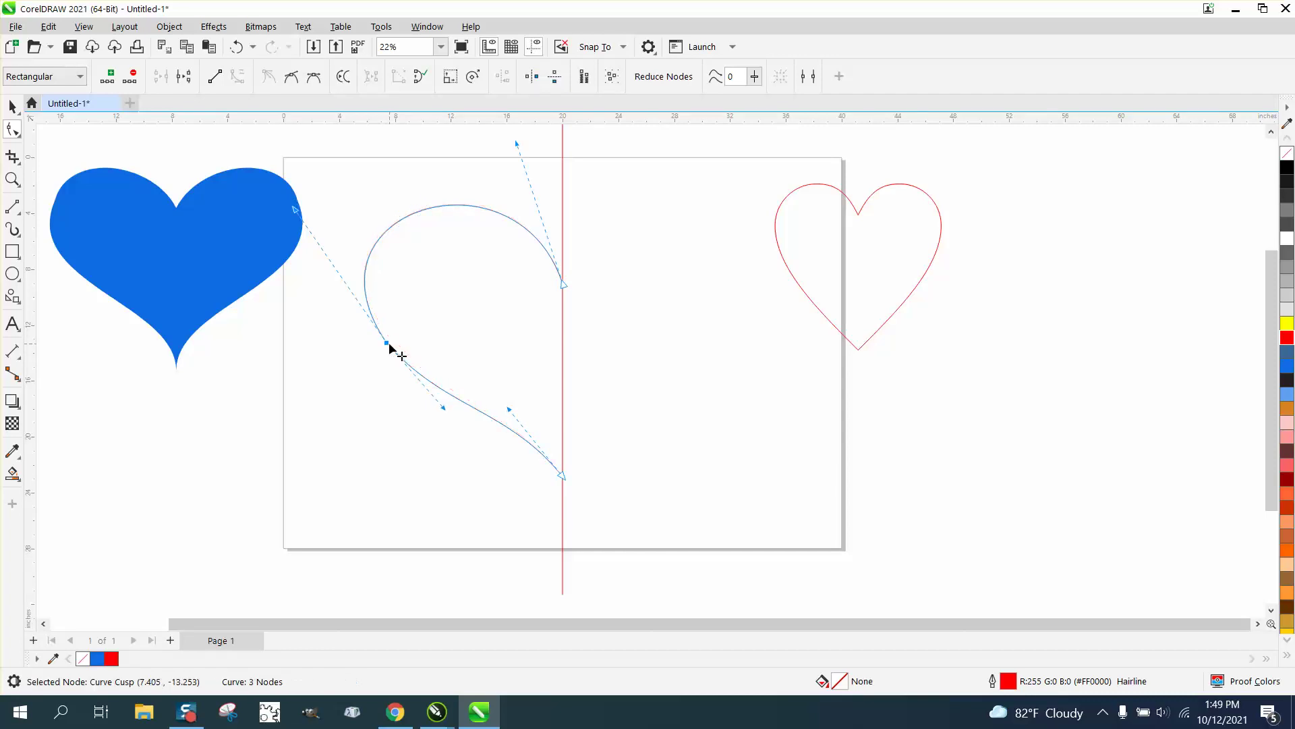
{"action": "key", "text": "space"}
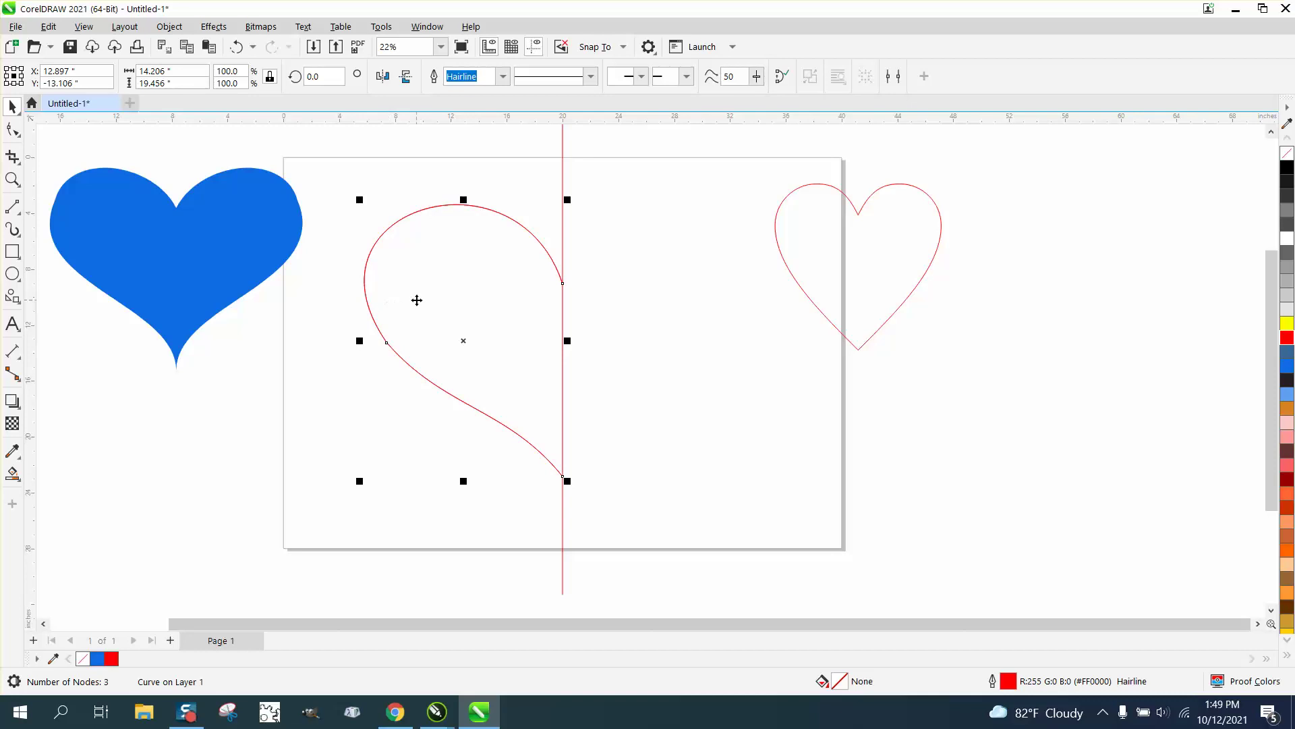
{"action": "left_click_drag", "start_coordinate": [360, 341], "coordinate": [600, 344]}
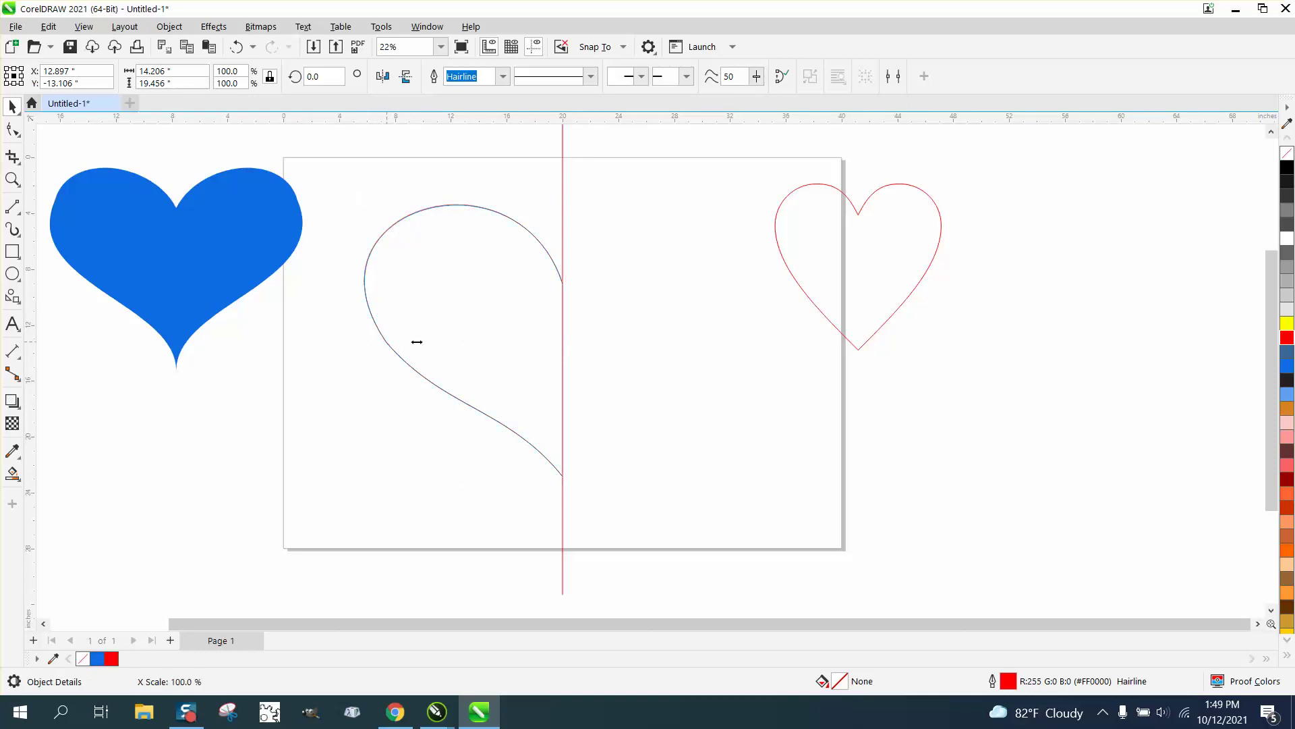
{"action": "left_click", "coordinate": [563, 222]}
{"action": "key", "text": "Delete"}
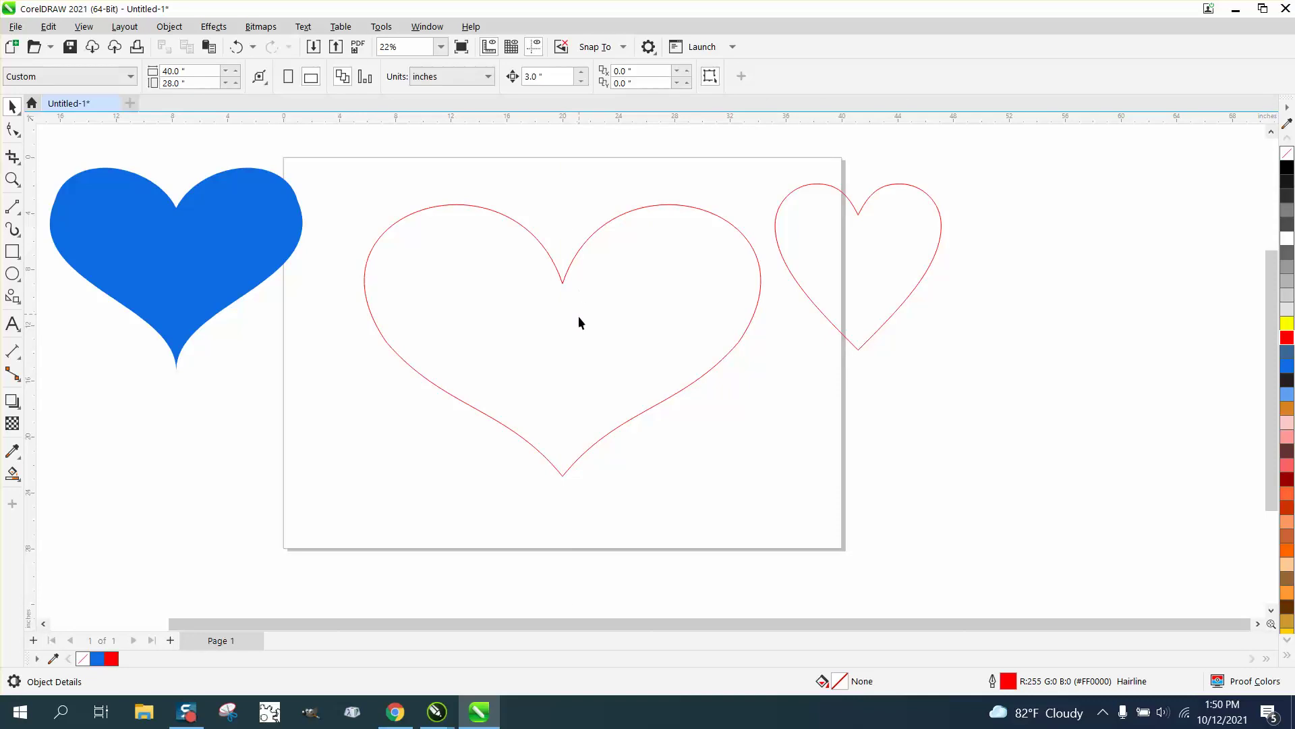
Smart Fill the page heart and colour it red from the palette.
{"action": "left_click", "coordinate": [13, 473]}
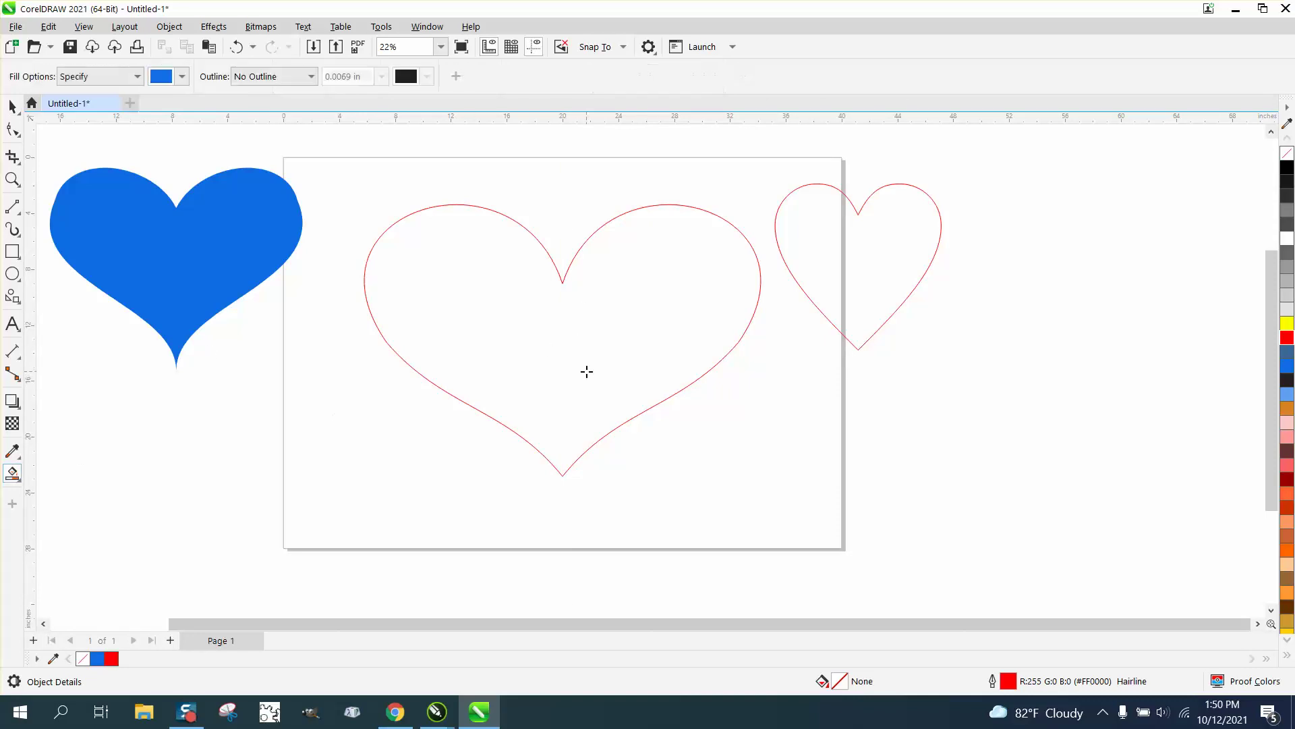
{"action": "left_click", "coordinate": [587, 372]}
{"action": "left_click", "coordinate": [1287, 337]}
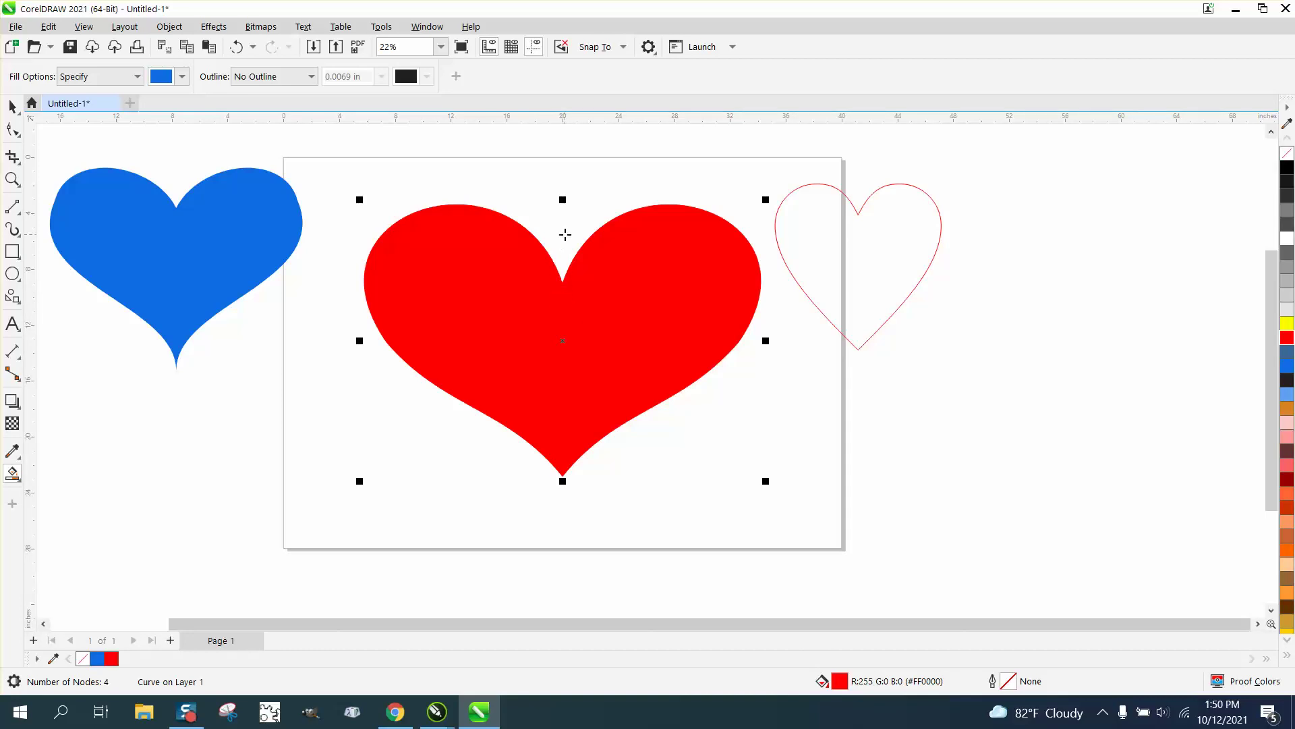
{"action": "left_click", "coordinate": [13, 107]}
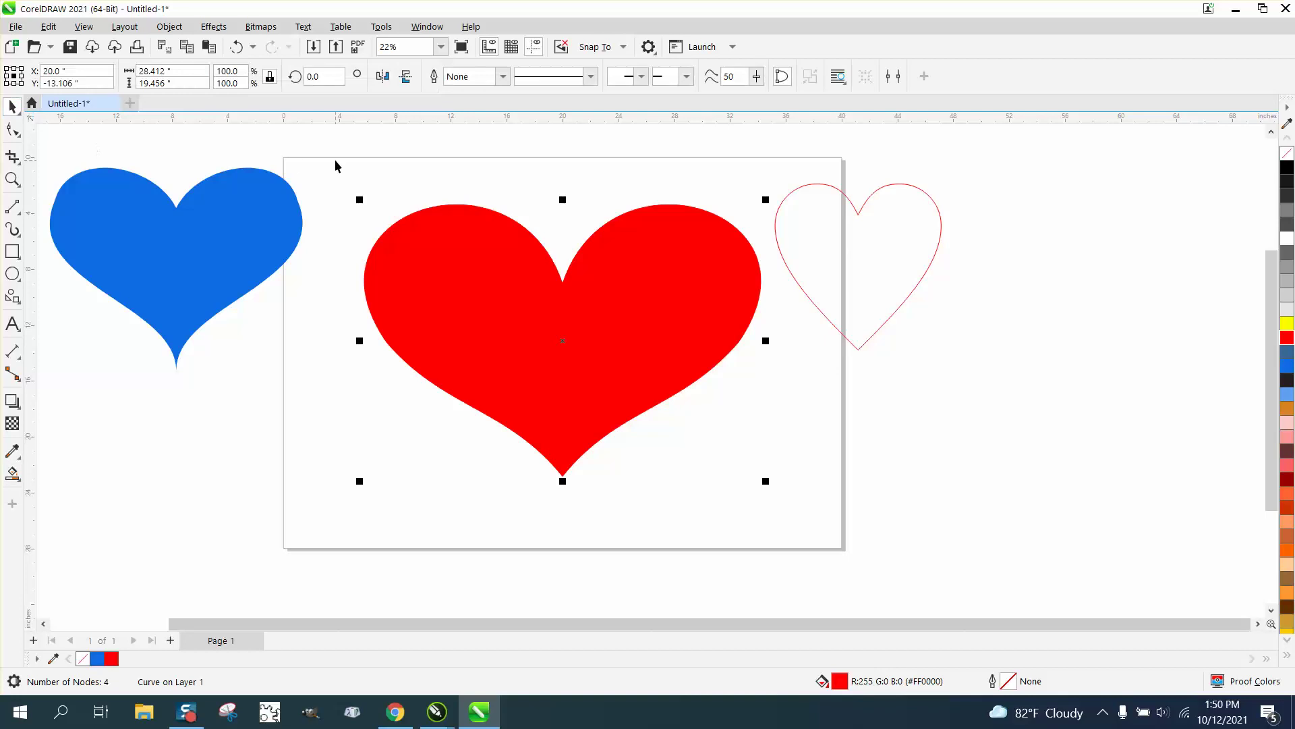